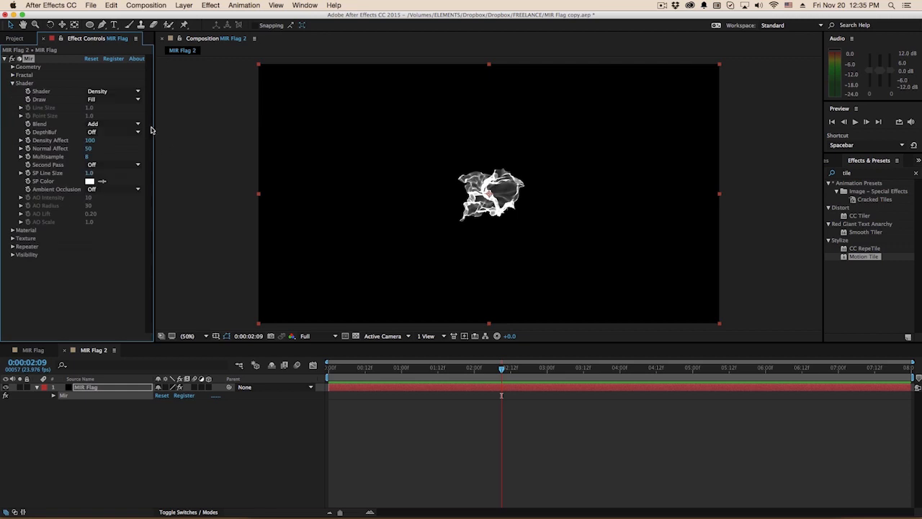
# Set the Mir effect's fractal amplitude to 0 so the mesh is flat
pyautogui.moveTo(154, 128); pyautogui.dragTo(215, 129)
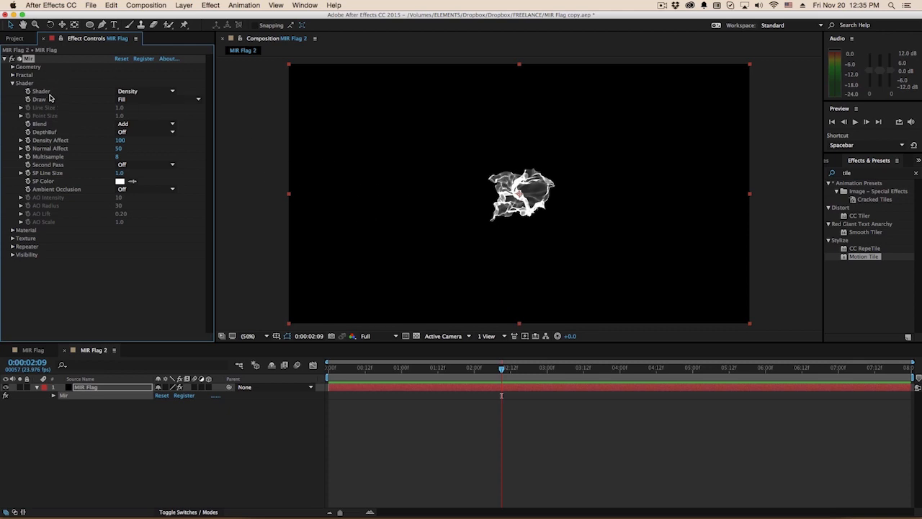
pyautogui.click(12, 75)
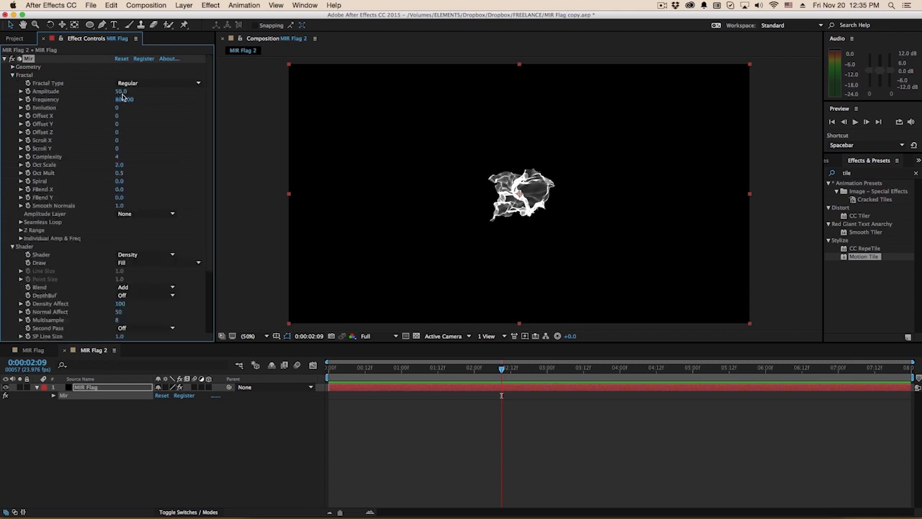
pyautogui.click(120, 91)
pyautogui.write('0')
pyautogui.press('Return')
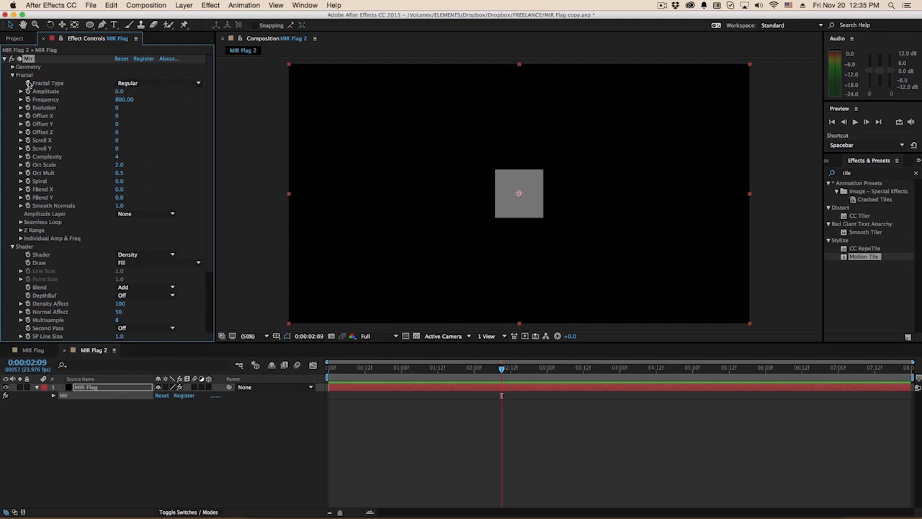
# Set the Mir geometry's Size X to 1900 and Size Y to 1000
pyautogui.click(11, 67)
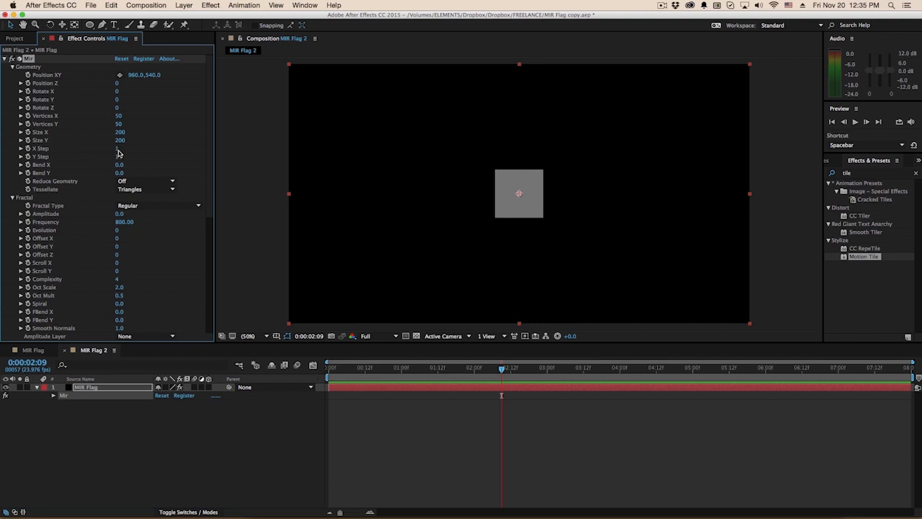
pyautogui.moveTo(120, 131); pyautogui.dragTo(164, 147)
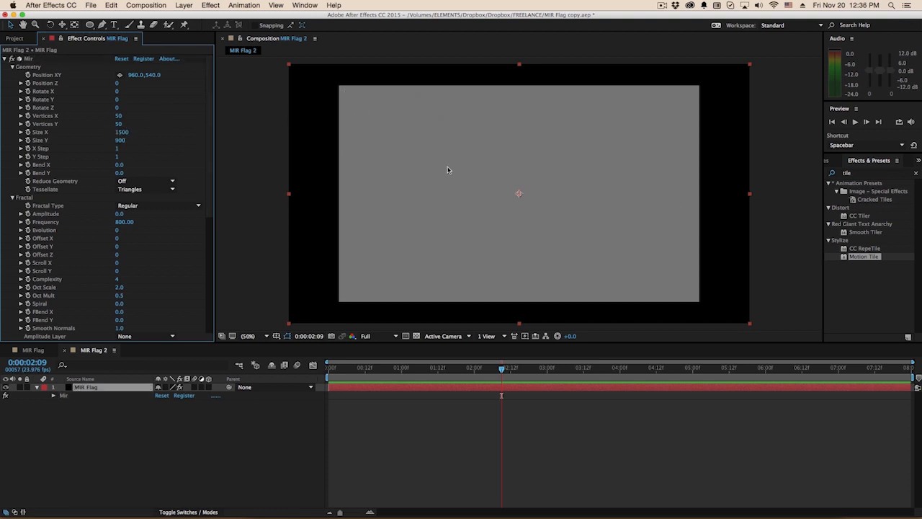
pyautogui.click(121, 133)
pyautogui.write('19')
pyautogui.press('Tab')
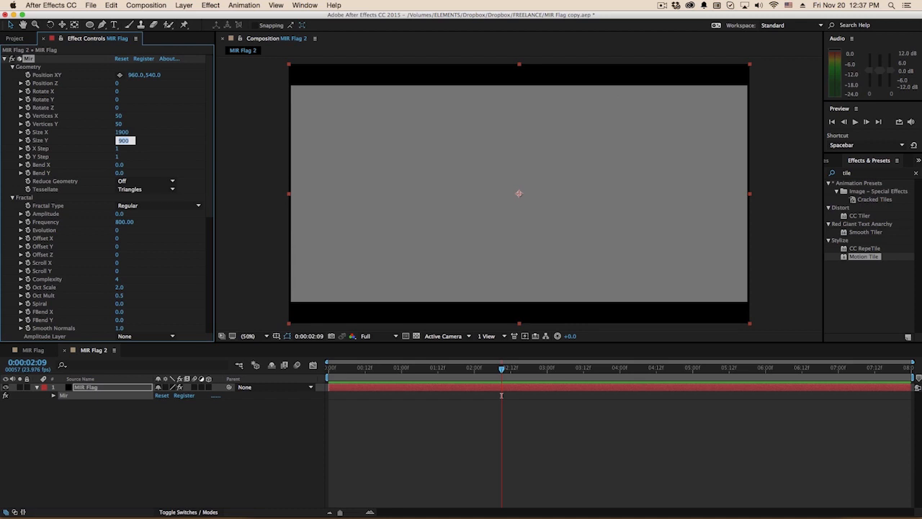
pyautogui.press('Return')
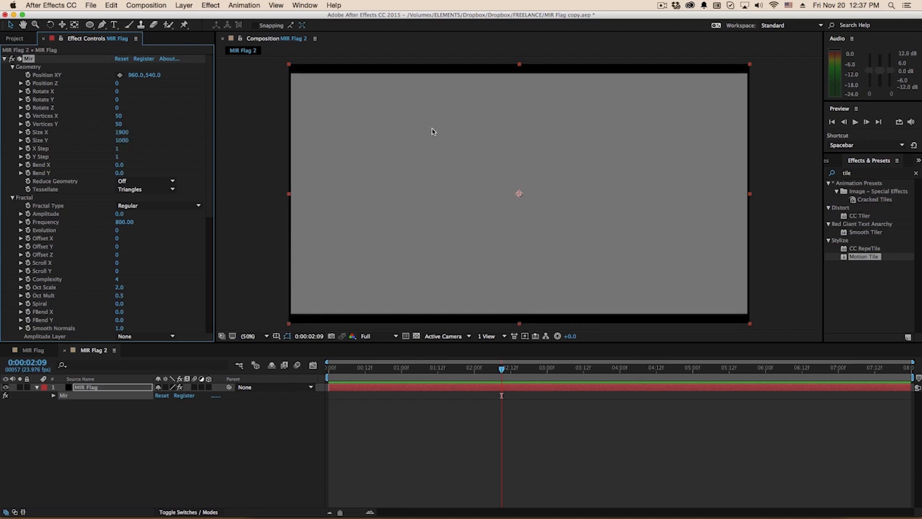
# Add Flag_of_New_Zealand.svg.png to the MIR Flag 2 composition beneath the MIR Flag layer
pyautogui.scroll(-5, 186, 314)
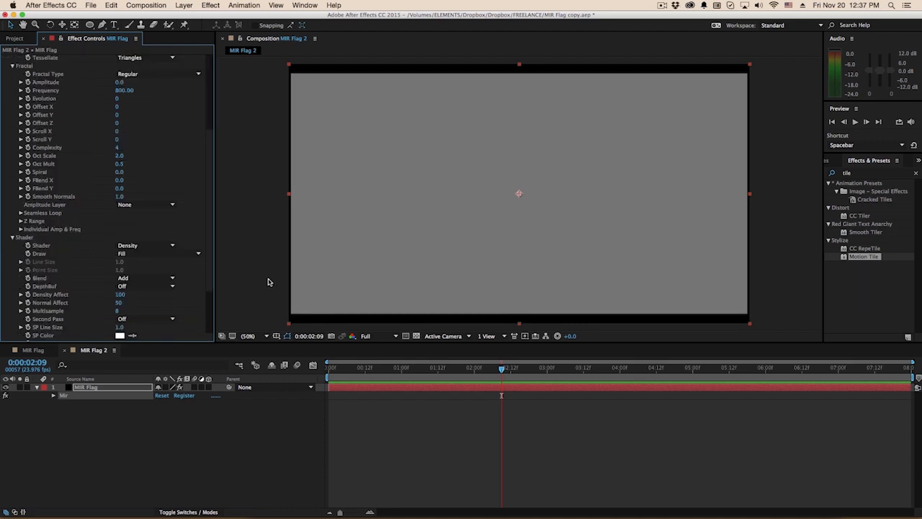
pyautogui.click(16, 39)
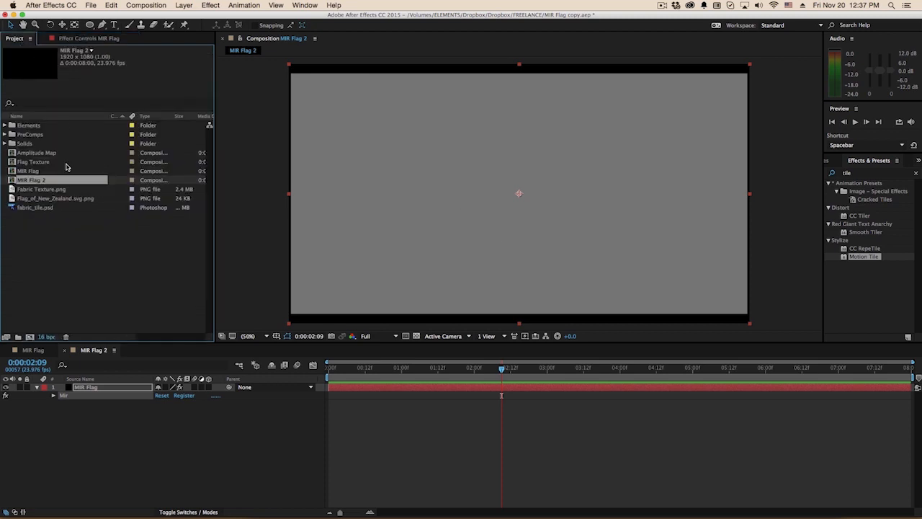
pyautogui.moveTo(48, 198); pyautogui.dragTo(109, 405)
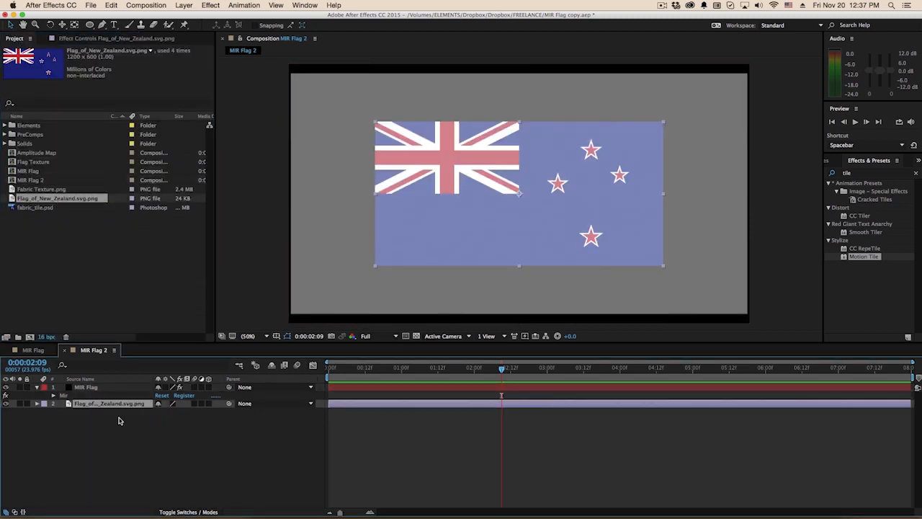
# Pre-compose the flag image layer as Flag Texure, leaving all attributes in MIR Flag 2, and hide the resulting layer
pyautogui.hotkey('ctrl', 'shift', 'c')
pyautogui.click(402, 122)
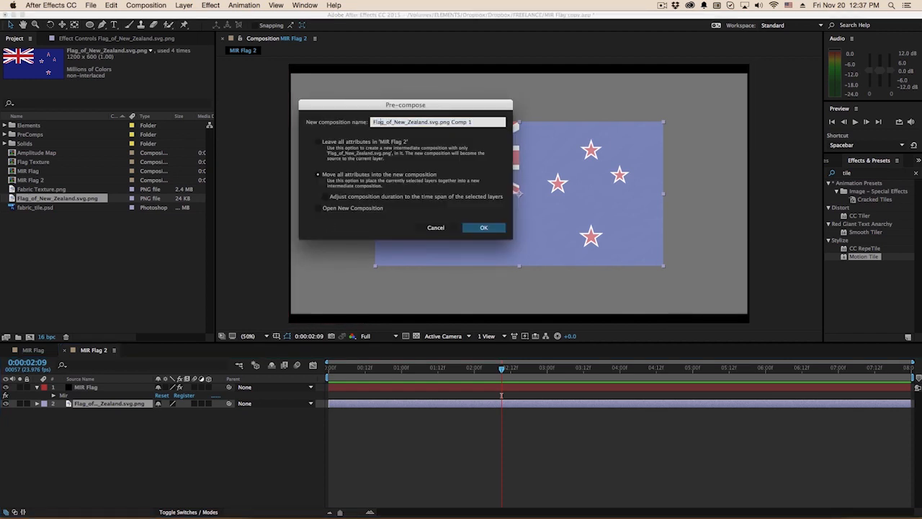
pyautogui.hotkey('shift', 'End')
pyautogui.press('BackSpace')
pyautogui.click(349, 146)
pyautogui.press('Return')
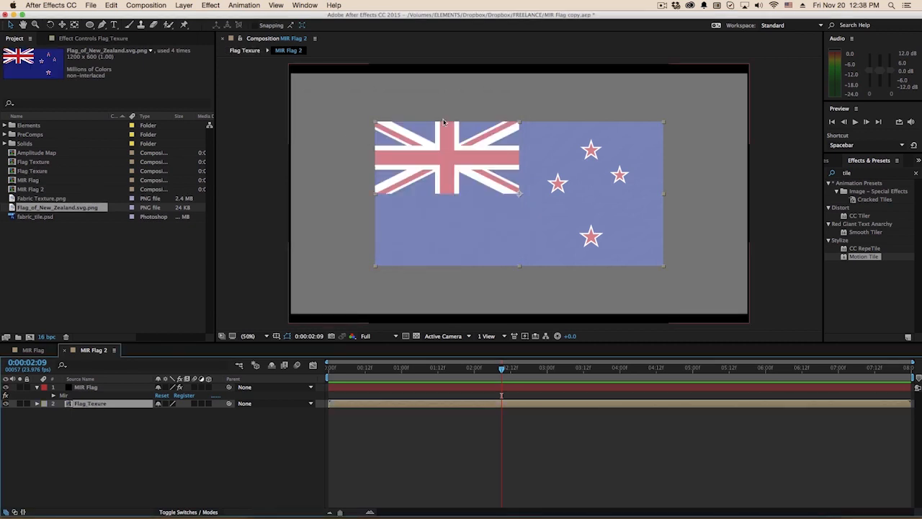
pyautogui.click(5, 403)
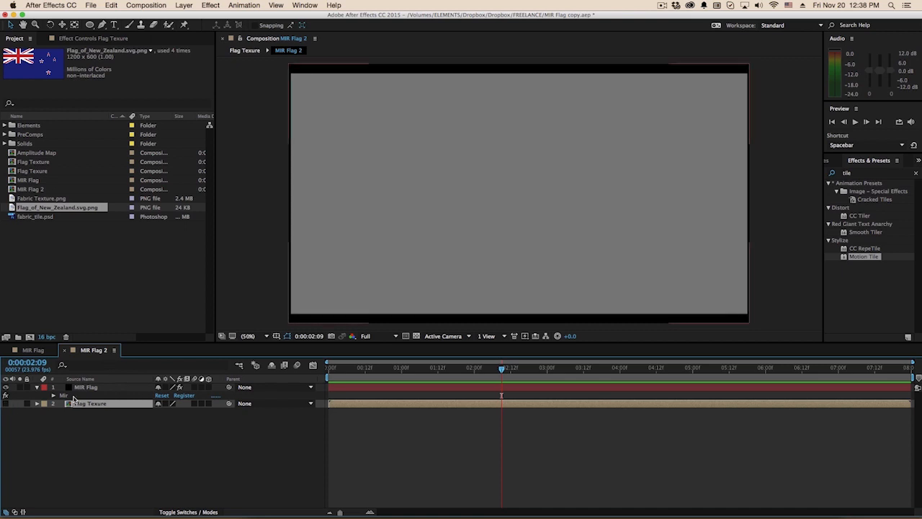
# Assign the Flag Texure layer as the Mir effect's texture layer
pyautogui.doubleClick(72, 395)
pyautogui.scroll(-5, 81, 266)
pyautogui.click(12, 321)
pyautogui.scroll(-3, 72, 289)
pyautogui.click(150, 280)
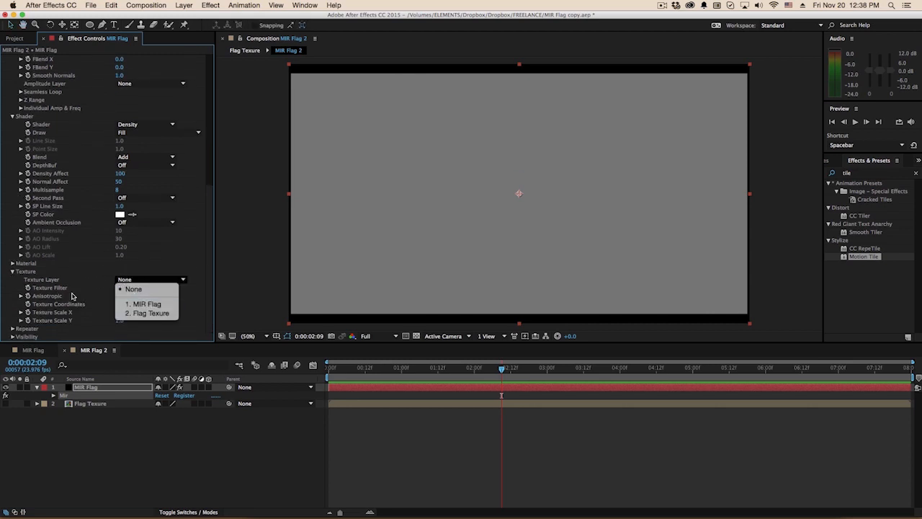
pyautogui.click(147, 312)
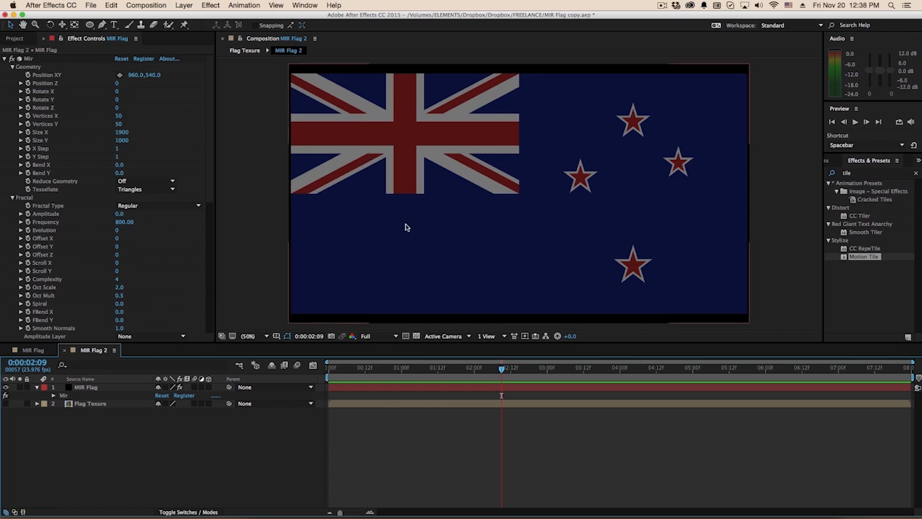
pyautogui.click(33, 350)
pyautogui.moveTo(457, 369); pyautogui.dragTo(625, 360)
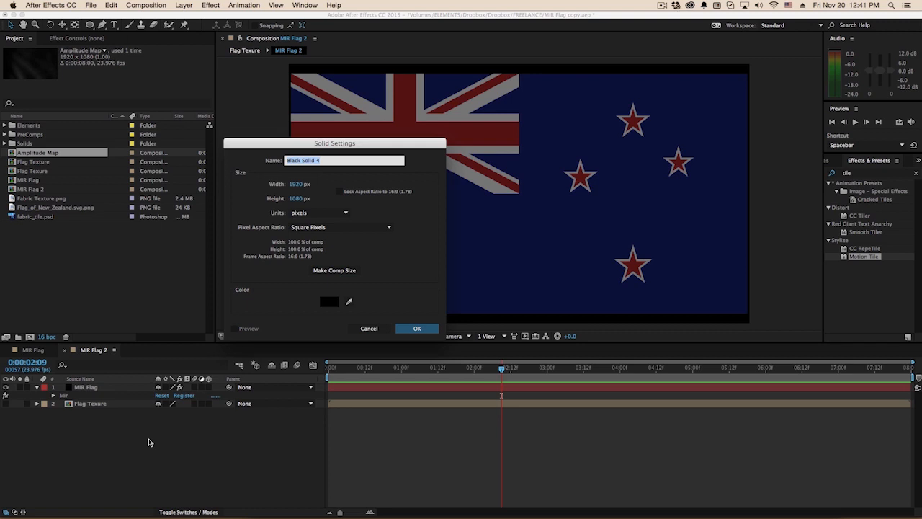
# Create a black 1920 x 1080 solid named Radio Waves and apply the Radio Waves effect to it
pyautogui.write('Radio Waves')
pyautogui.press('Return')
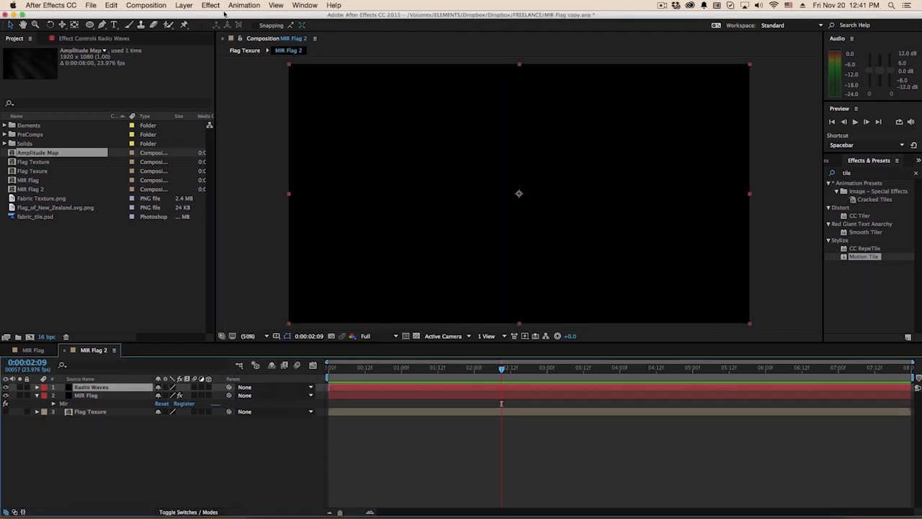
pyautogui.rightClick(329, 193)
pyautogui.moveTo(421, 284)
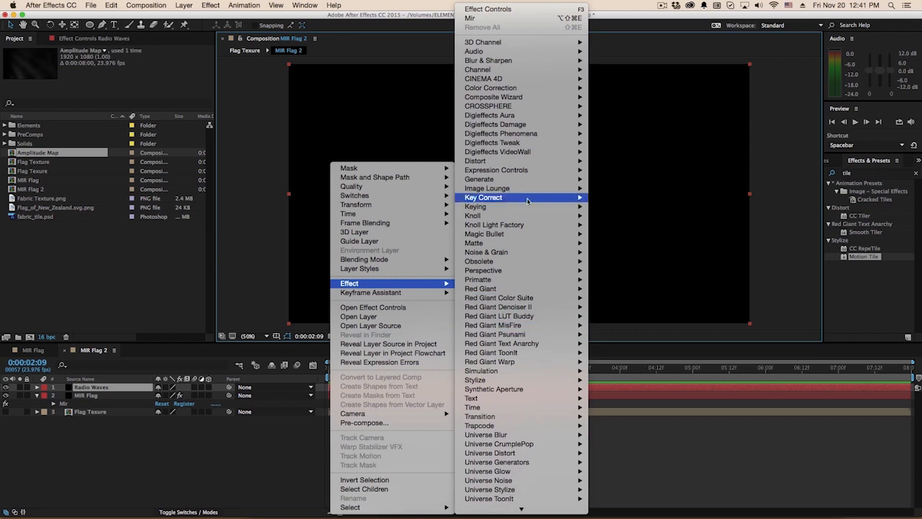
pyautogui.moveTo(541, 180)
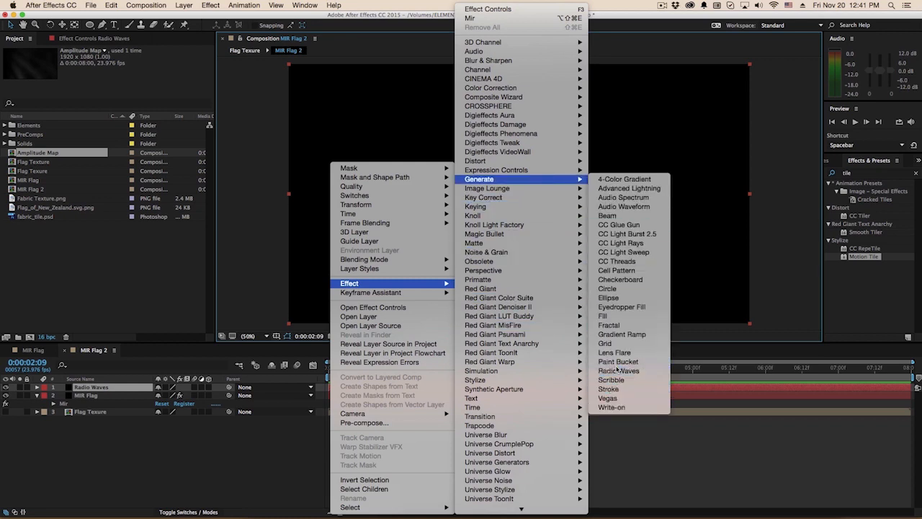
pyautogui.click(613, 371)
# Set the Radio Waves stroke color to white
pyautogui.click(121, 214)
pyautogui.click(454, 433)
pyautogui.press('Return')
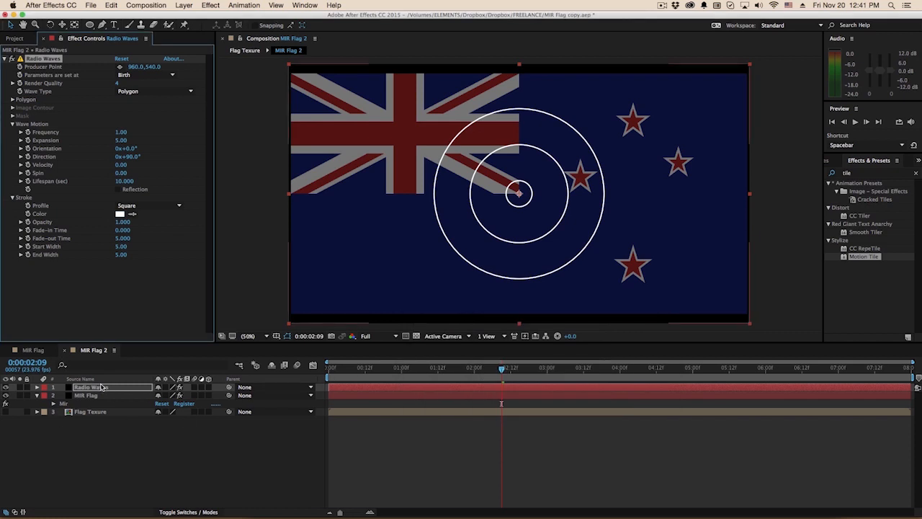
# Pre-compose the Radio Waves layer as Amplitude Map, moving all attributes into the new composition, and open that composition
pyautogui.click(105, 388)
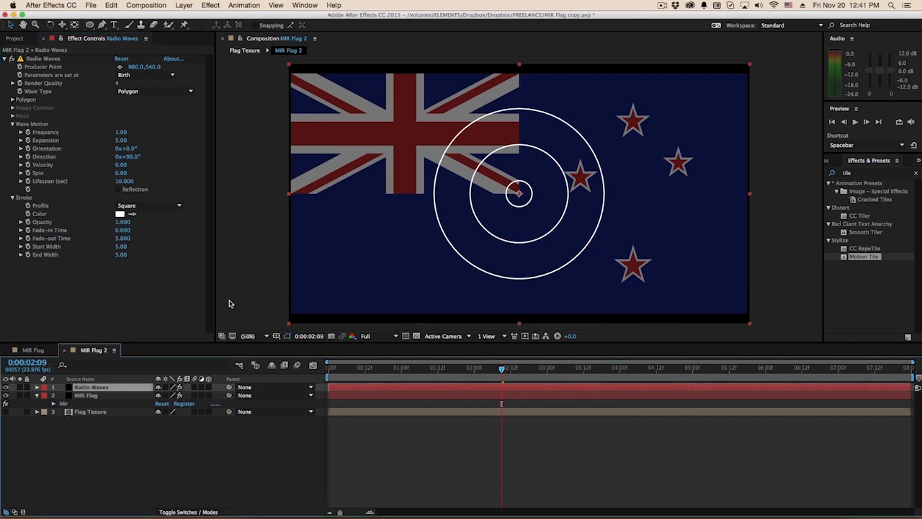
pyautogui.press('super+shift+c')
pyautogui.click(369, 175)
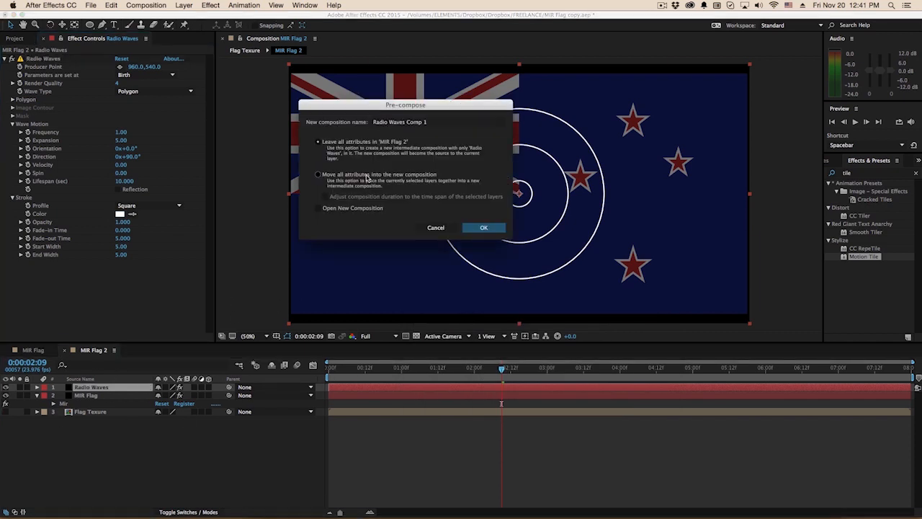
pyautogui.click(424, 123)
pyautogui.write('Amplitude')
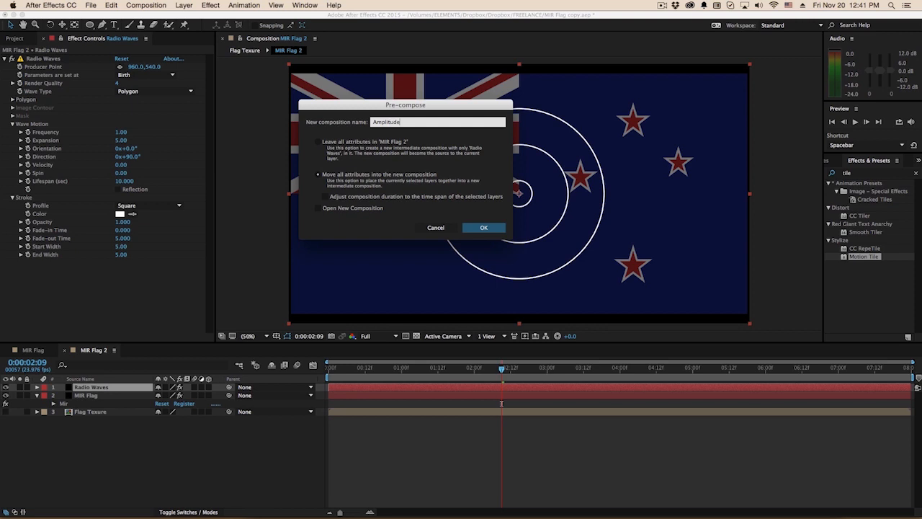
pyautogui.write('Map')
pyautogui.press('Return')
pyautogui.doubleClick(381, 119)
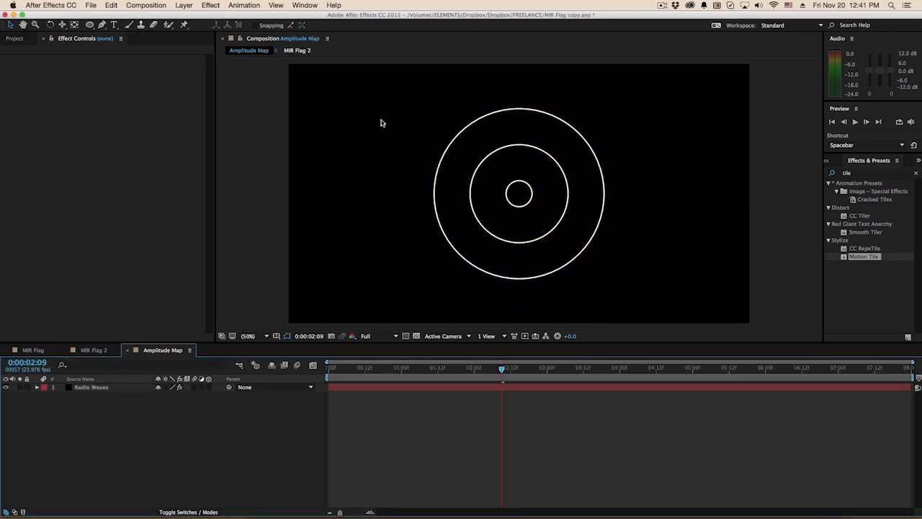
# Move the Radio Waves producer point to about -4, 760 on the frame's left edge and scrub through the waves
pyautogui.moveTo(356, 379); pyautogui.dragTo(603, 369)
pyautogui.click(605, 387)
pyautogui.press('e')
pyautogui.click(120, 66)
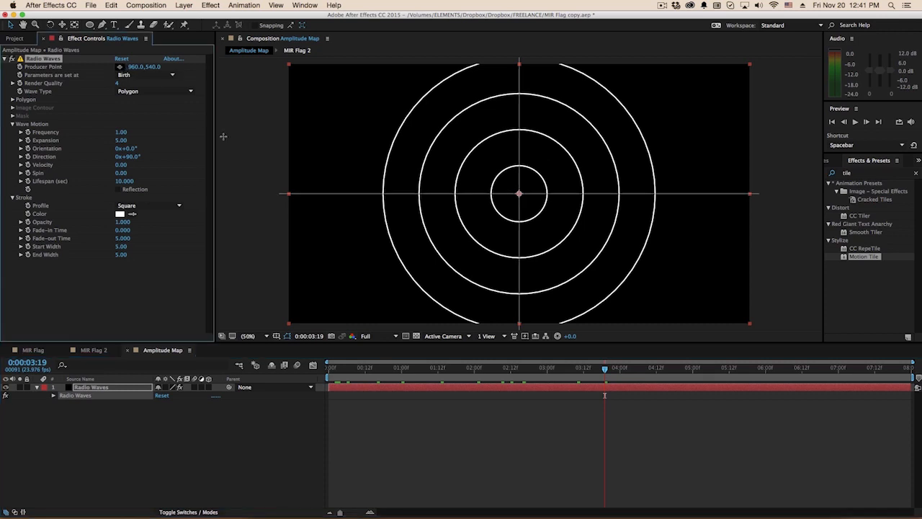
pyautogui.click(287, 193)
pyautogui.moveTo(288, 195); pyautogui.dragTo(288, 244)
pyautogui.moveTo(422, 369); pyautogui.dragTo(742, 393)
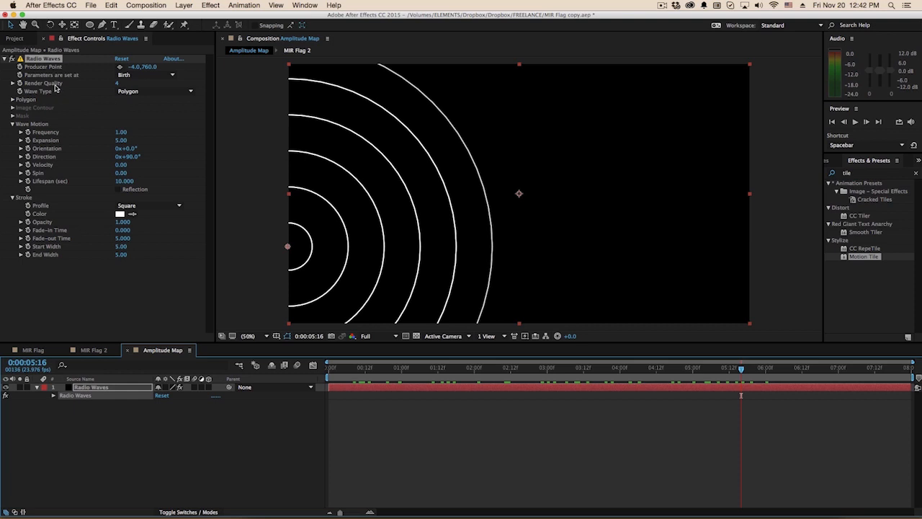
# Draw a large tilted elliptical mask across the middle of the Radio Waves layer and set its mode to None
pyautogui.press('q')
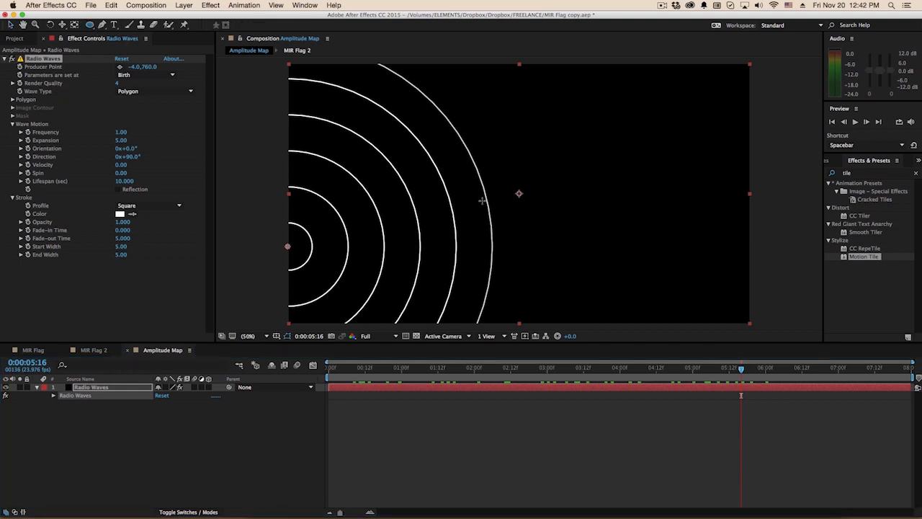
pyautogui.moveTo(656, 137); pyautogui.dragTo(336, 247)
pyautogui.press('v')
pyautogui.doubleClick(497, 138)
pyautogui.moveTo(509, 94); pyautogui.dragTo(550, 175)
pyautogui.click(164, 404)
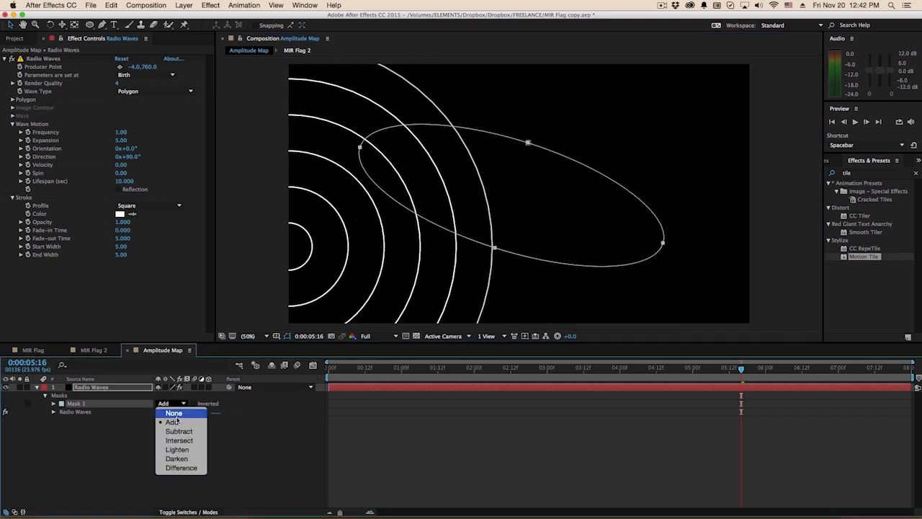
pyautogui.click(204, 396)
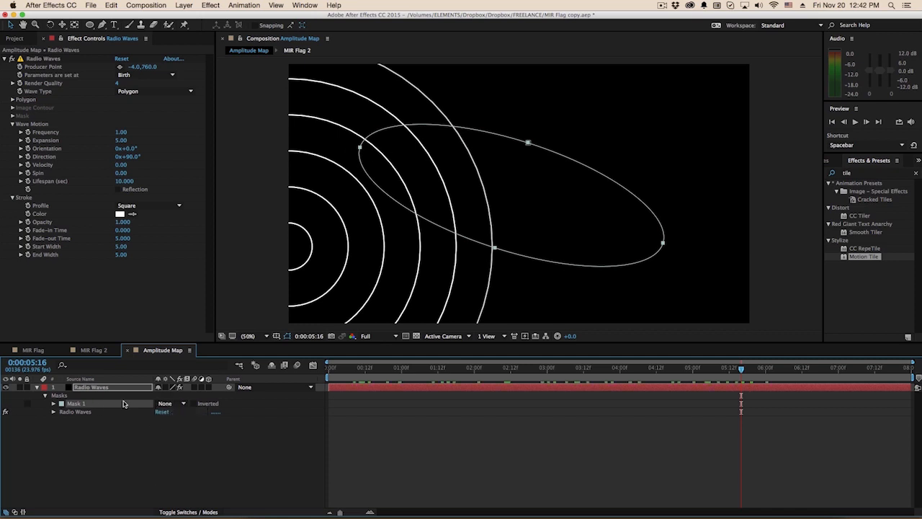
# Set the Radio Waves wave type to Mask using Mask 1 and preview the animation
pyautogui.click(119, 85)
pyautogui.click(152, 92)
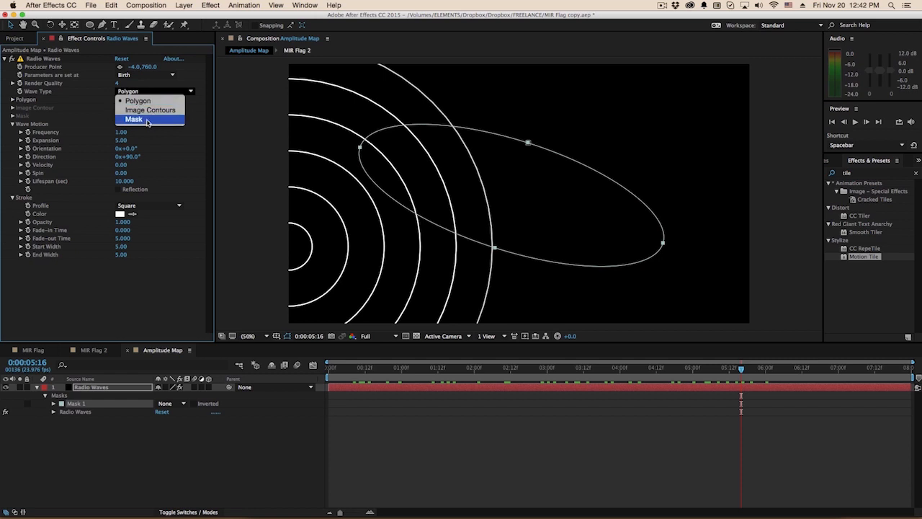
pyautogui.click(150, 120)
pyautogui.click(144, 124)
pyautogui.click(137, 146)
pyautogui.press('space')
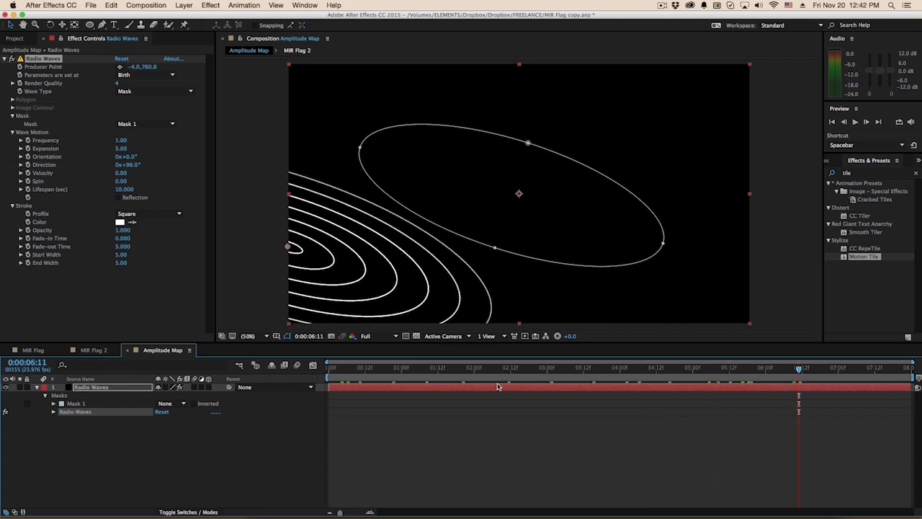
# Set the waves' start width to 11.40, end width to 47.70 and lifespan to 10.600 seconds
pyautogui.click(517, 369)
pyautogui.press('space')
pyautogui.moveTo(147, 257)
pyautogui.mouseDown()
pyautogui.moveTo(328, 251)
pyautogui.moveTo(297, 251)
pyautogui.mouseUp()
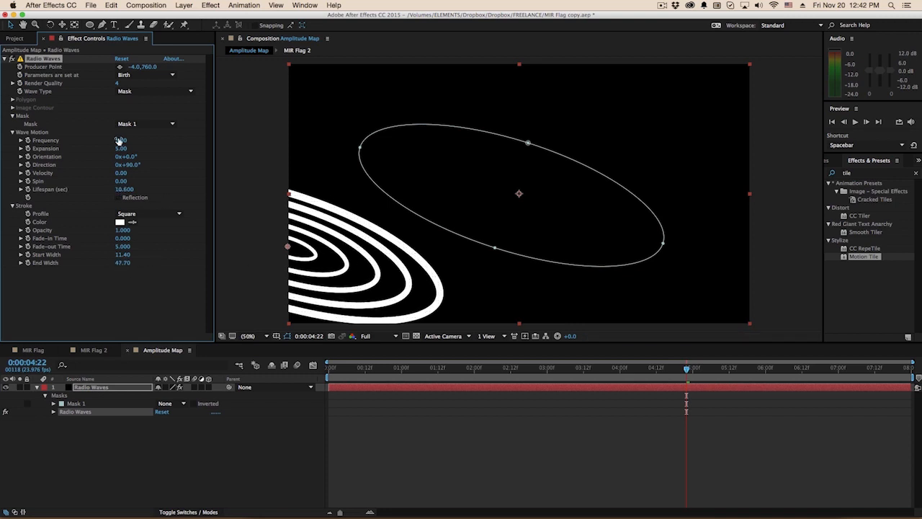
# Set the wave frequency to 1.18, expansion to 10.30 and orientation to about -8°, and preview the result
pyautogui.moveTo(130, 141)
pyautogui.mouseDown()
pyautogui.moveTo(152, 151)
pyautogui.moveTo(104, 146)
pyautogui.moveTo(118, 148)
pyautogui.mouseUp()
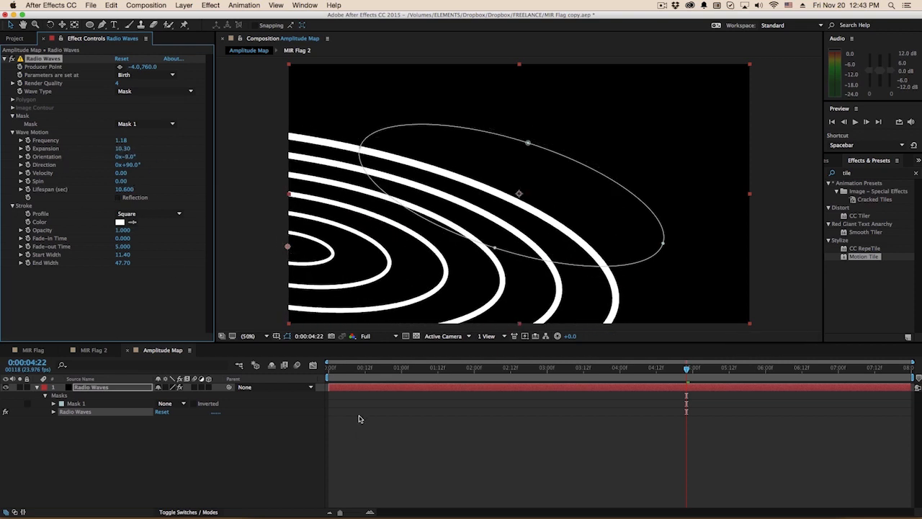
pyautogui.press('space')
pyautogui.press('space')
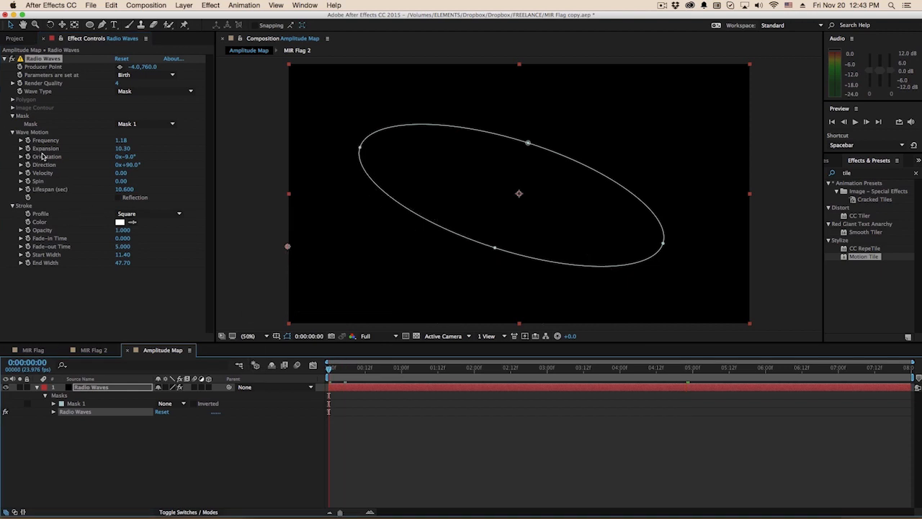
# Animate the waves' orientation with keyframes from the start, setting +10° at 0:00:01:06 and +5° at 0:00:03:22
pyautogui.click(418, 371)
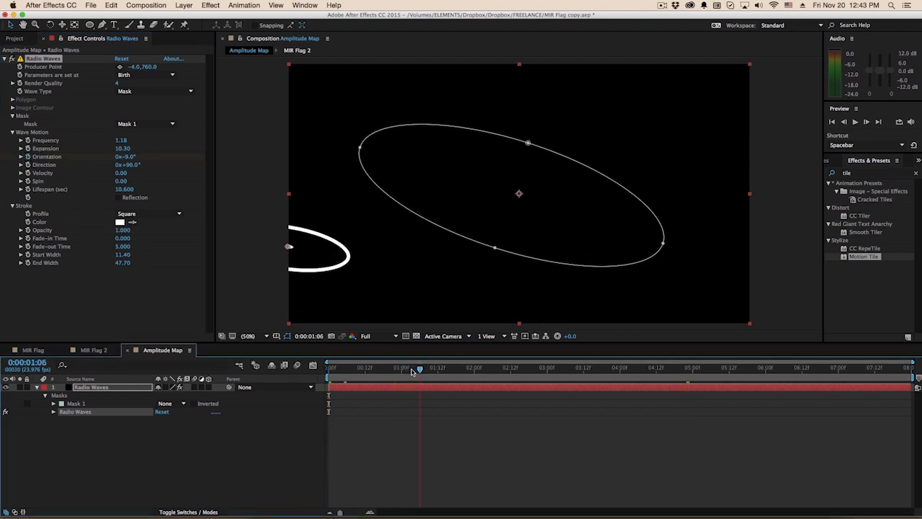
pyautogui.moveTo(127, 156); pyautogui.dragTo(147, 164)
pyautogui.moveTo(344, 371); pyautogui.dragTo(612, 400)
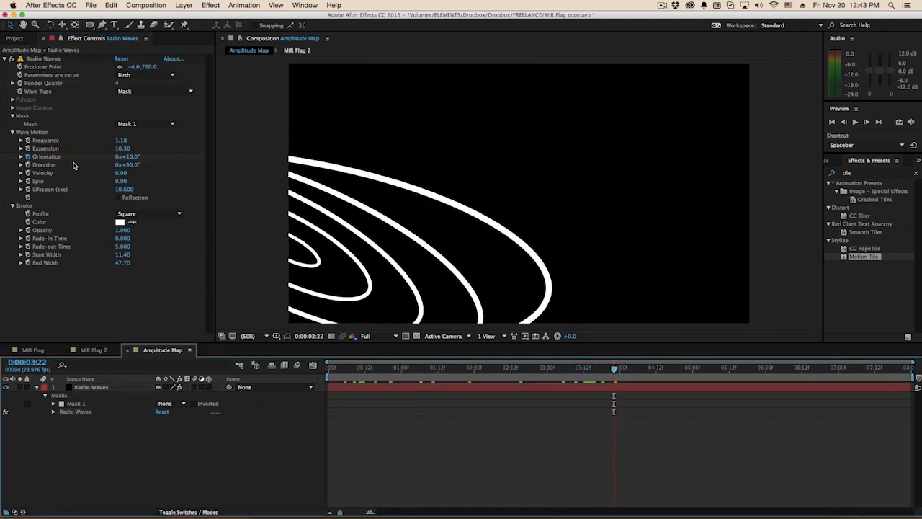
pyautogui.moveTo(143, 164); pyautogui.dragTo(137, 165)
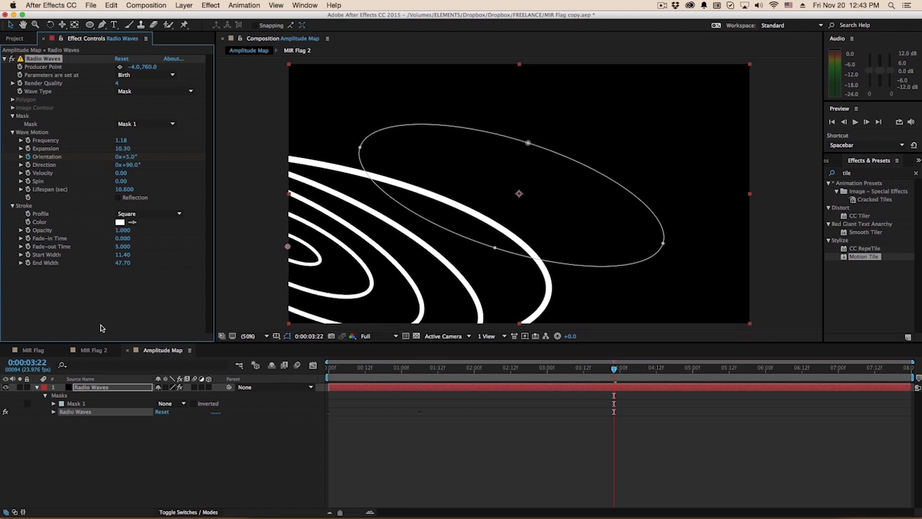
# Apply the expression wiggle(1, 20) to the Radio Waves orientation and check the resulting motion over time
pyautogui.click(36, 387)
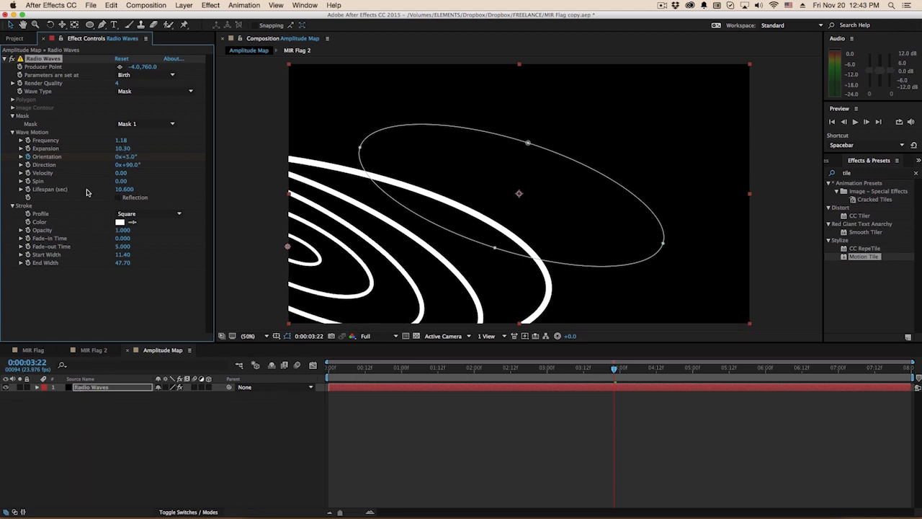
pyautogui.press('e')
pyautogui.press('u')
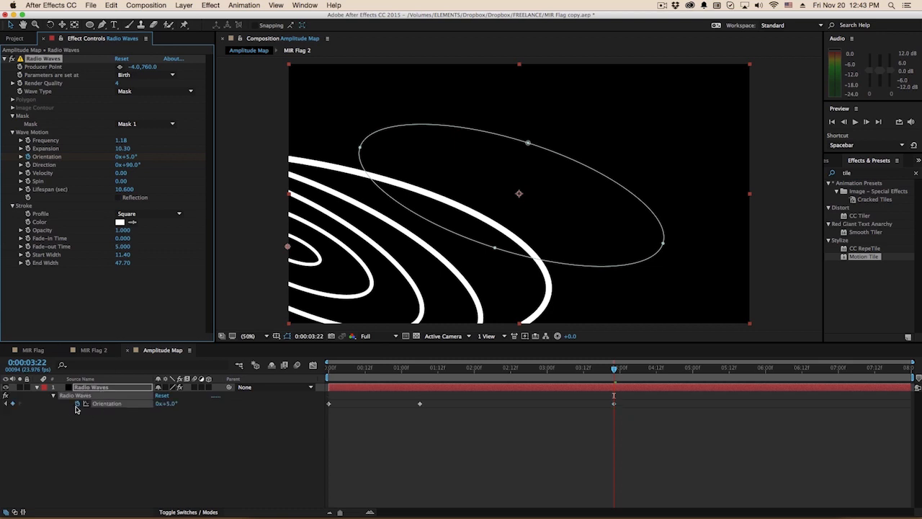
pyautogui.keyDown('alt'); pyautogui.click(77, 403); pyautogui.keyUp('alt')
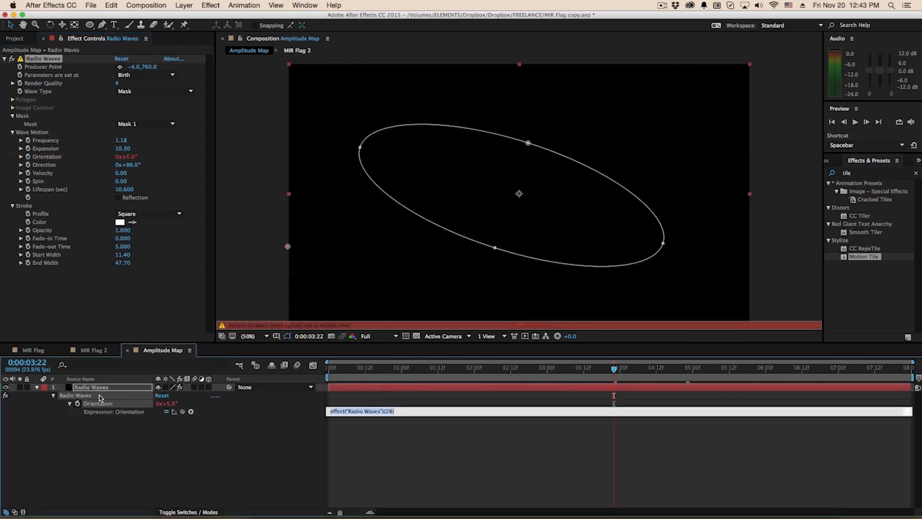
pyautogui.write('wigle')
pyautogui.press('BackSpace')
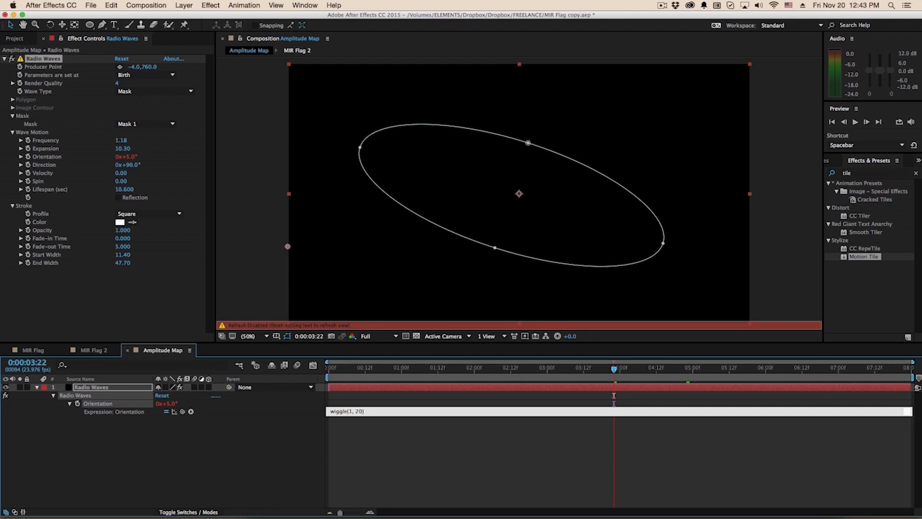
pyautogui.press('KP_Enter')
pyautogui.click(355, 413)
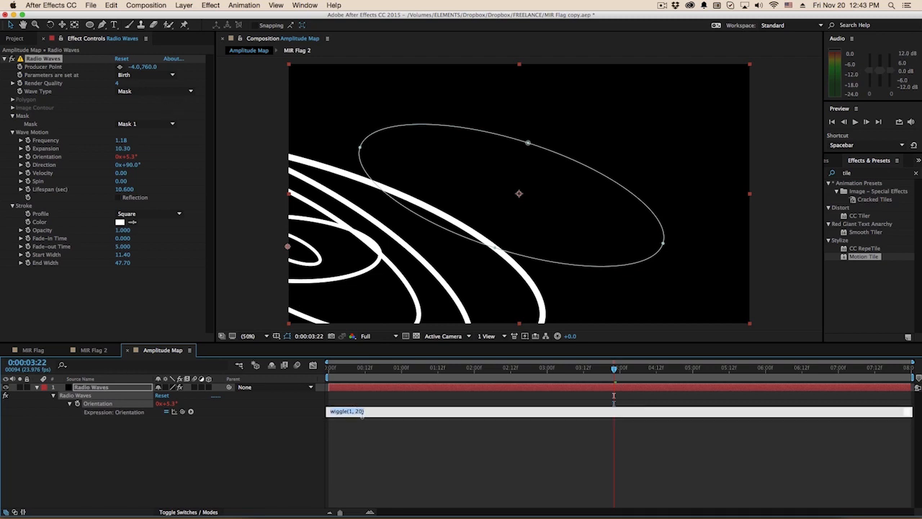
pyautogui.click(381, 439)
pyautogui.moveTo(360, 369); pyautogui.dragTo(752, 369)
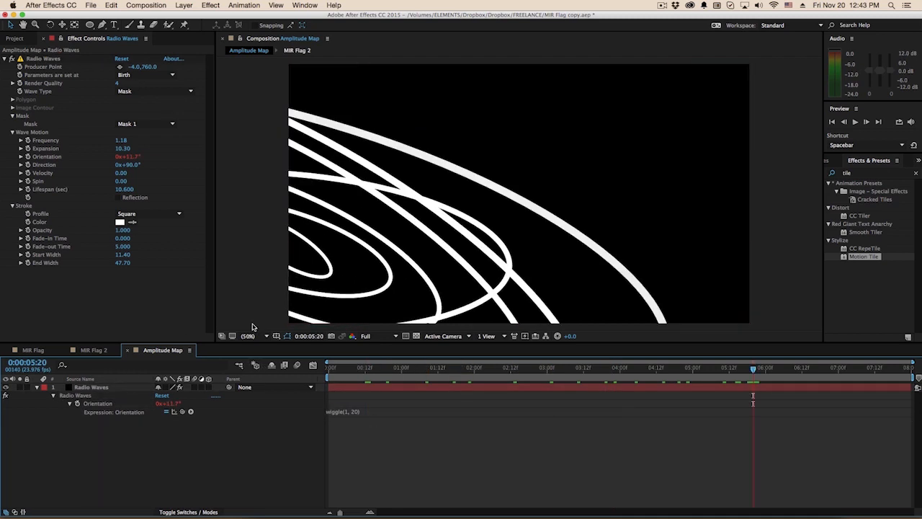
# In MIR Flag 2, move the Amplitude Map layer to the bottom with visibility off and assign it as Mir's Amplitude Layer
pyautogui.click(78, 350)
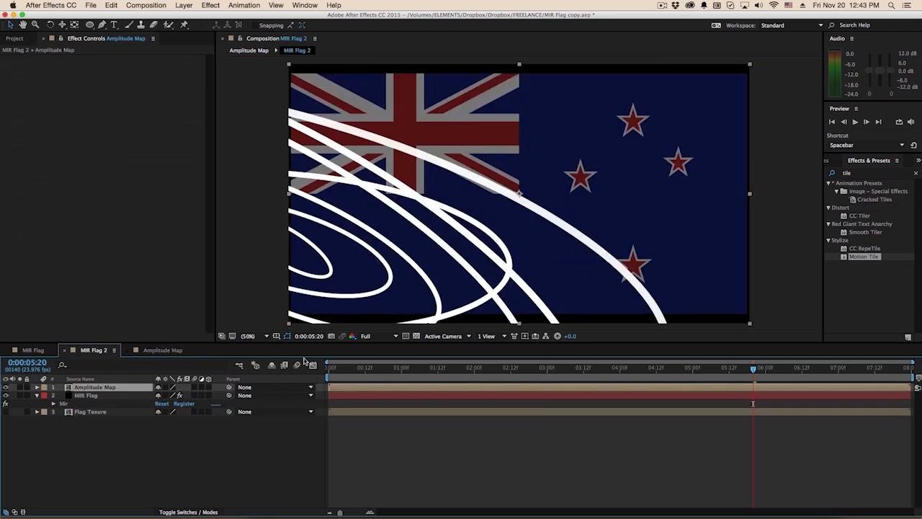
pyautogui.moveTo(73, 393); pyautogui.dragTo(73, 415)
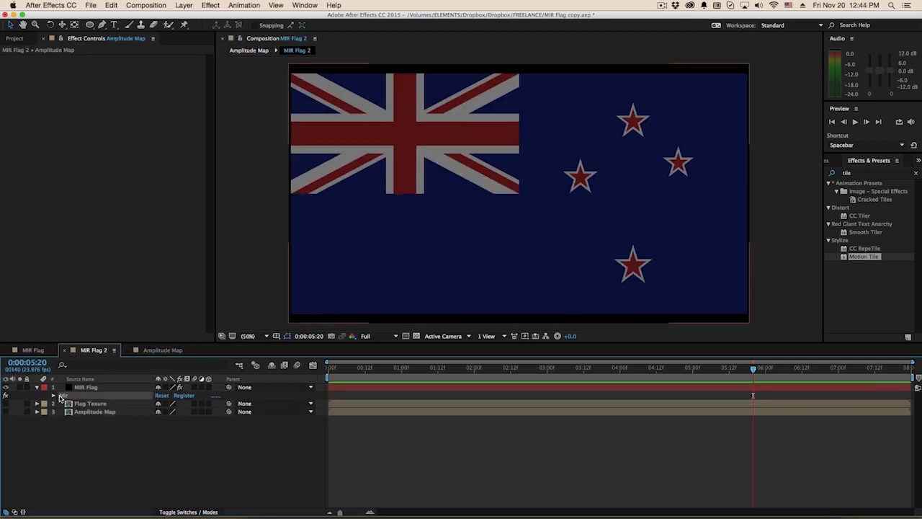
pyautogui.click(85, 387)
pyautogui.scroll(-6, 56, 214)
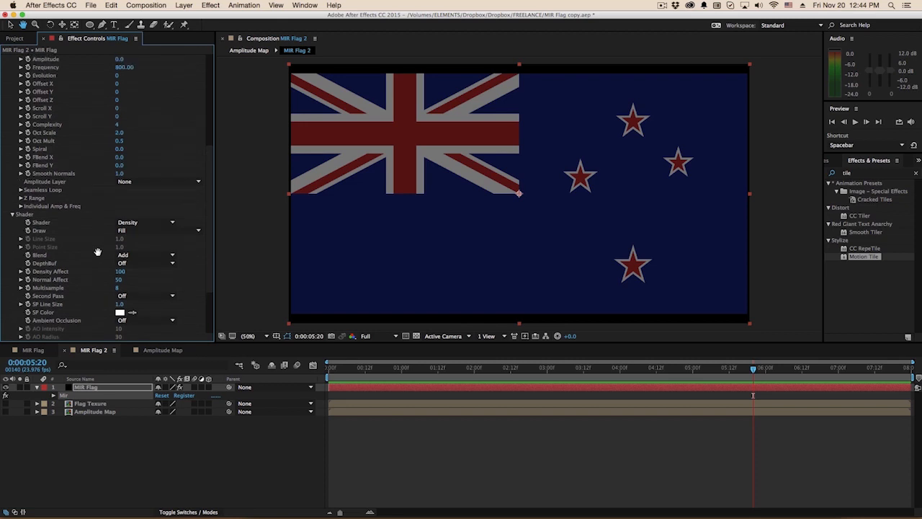
pyautogui.click(149, 204)
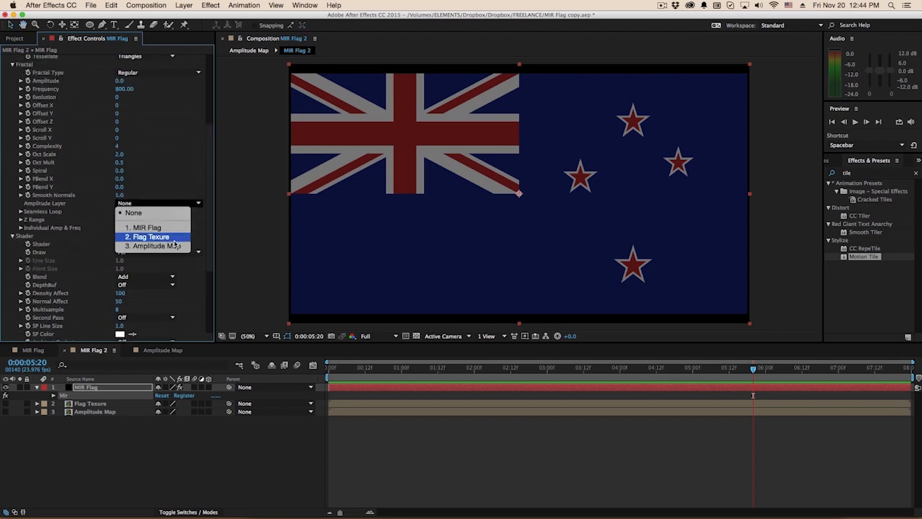
pyautogui.click(152, 246)
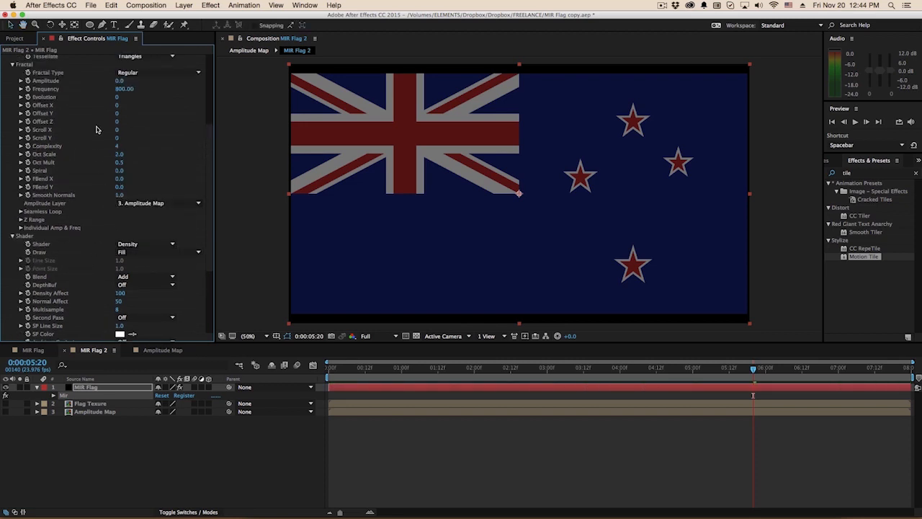
# Set the Mir fractal amplitude to about 1592 and the frequency to 1
pyautogui.scroll(2, 108, 153)
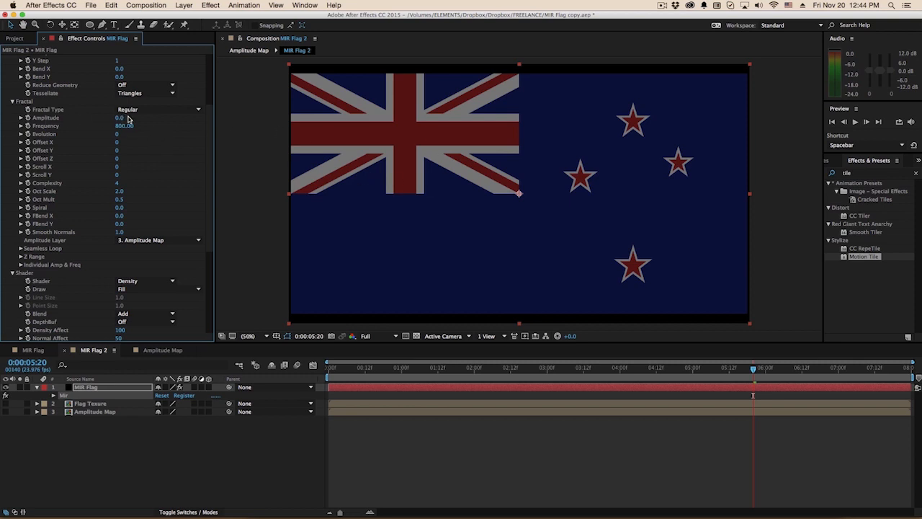
pyautogui.moveTo(120, 117); pyautogui.dragTo(221, 123)
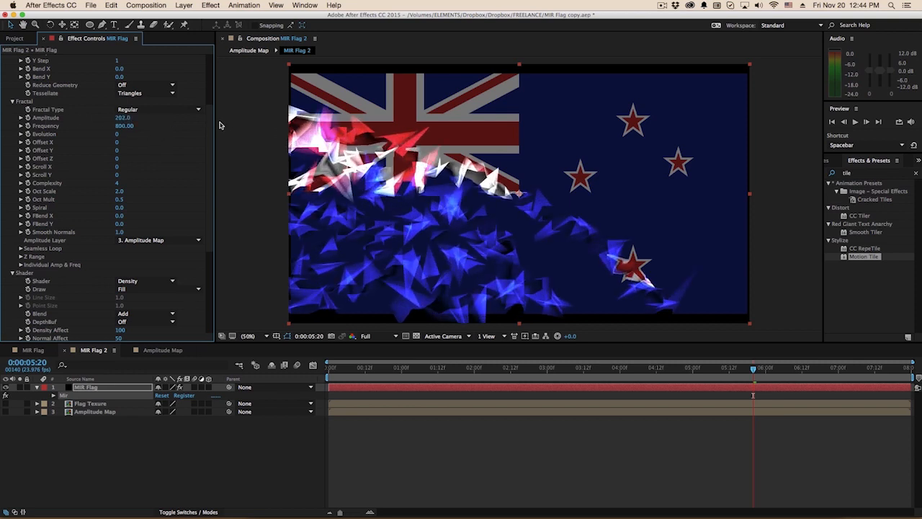
pyautogui.click(124, 125)
pyautogui.write('1')
pyautogui.press('Return')
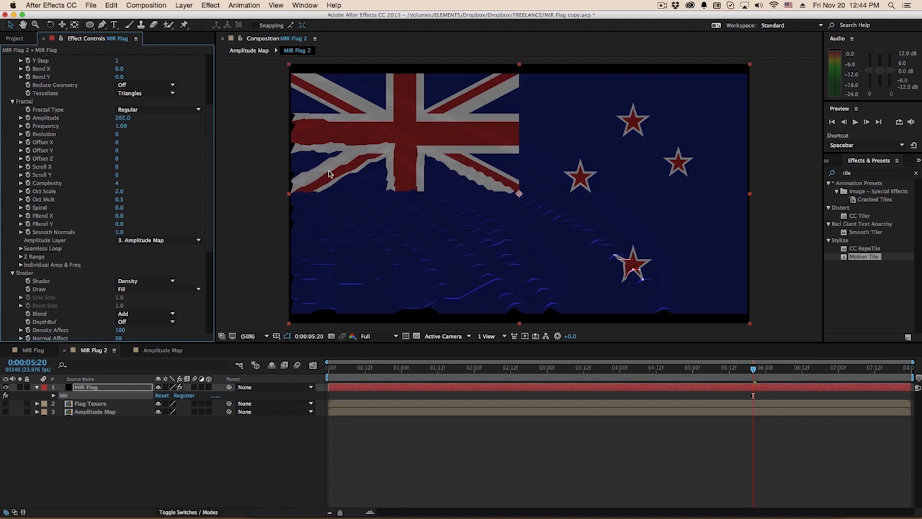
pyautogui.moveTo(123, 117); pyautogui.dragTo(189, 118)
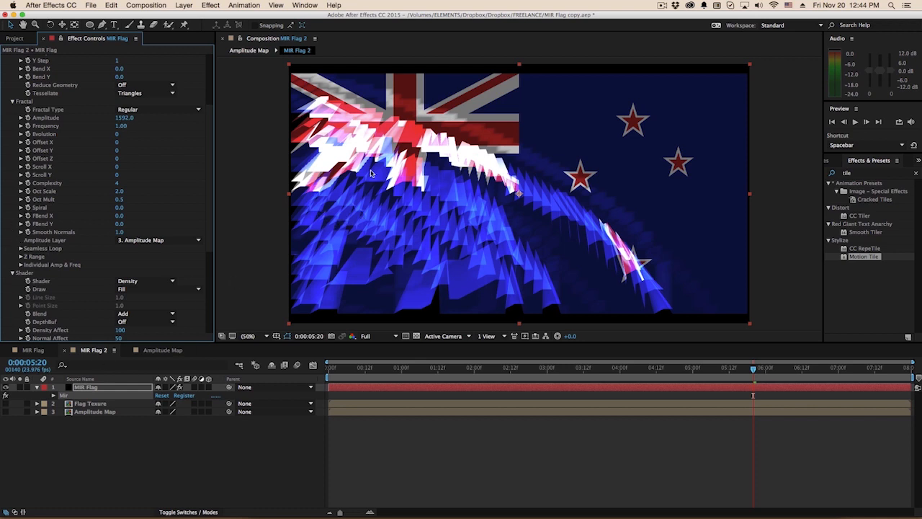
# Switch the Mir shader to Flat with Normal blending and DepthBuf turned on
pyautogui.scroll(-4, 127, 220)
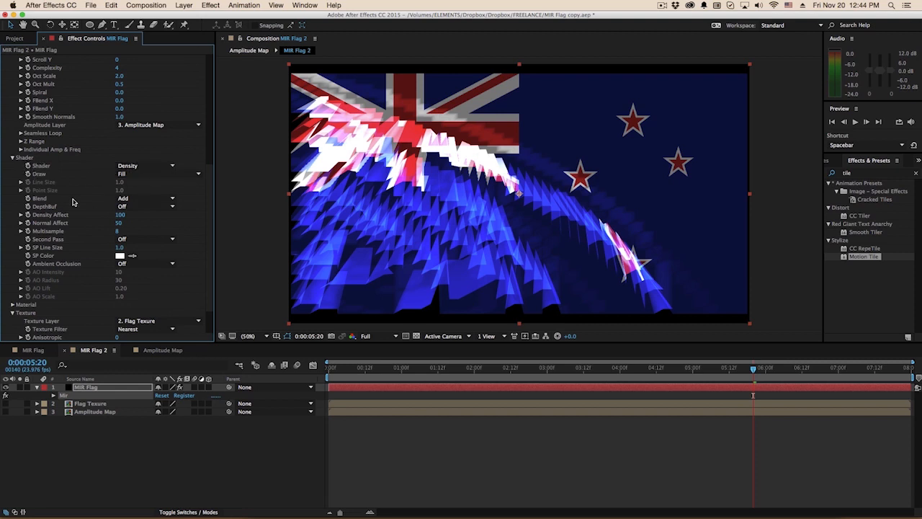
pyautogui.click(154, 200)
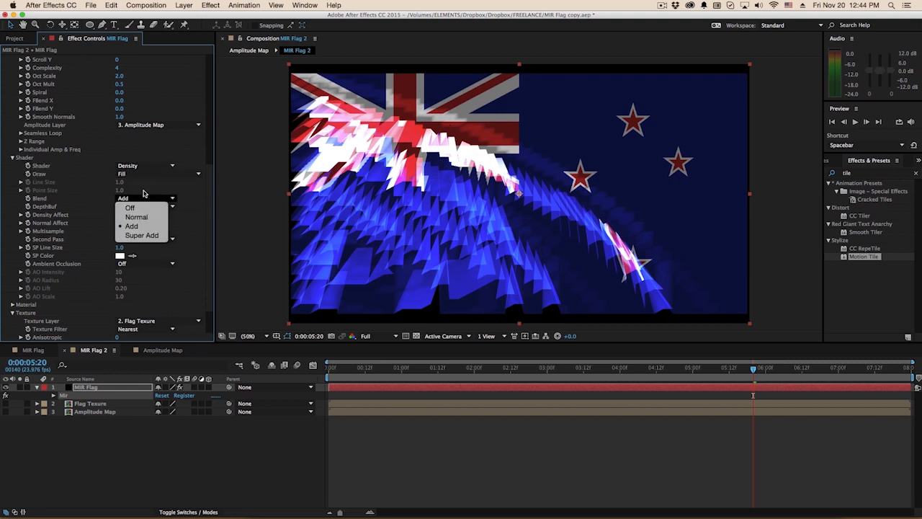
pyautogui.click(153, 217)
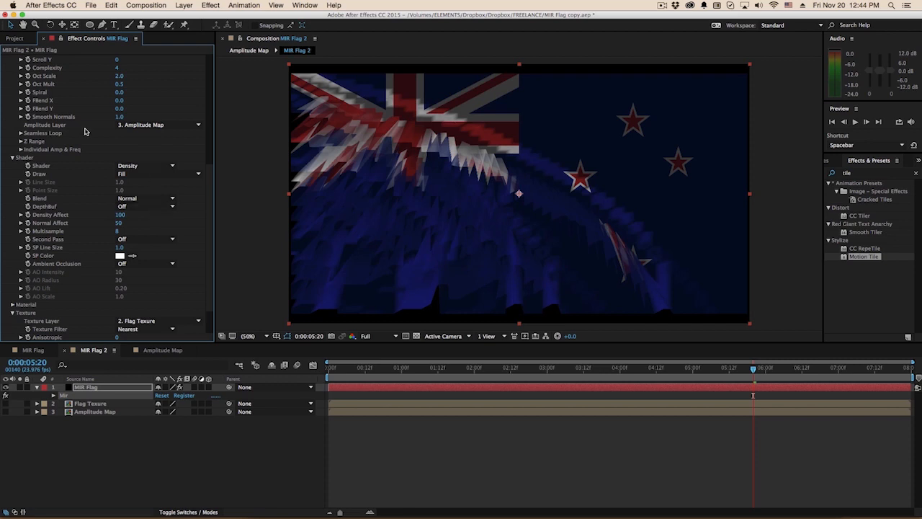
pyautogui.click(139, 167)
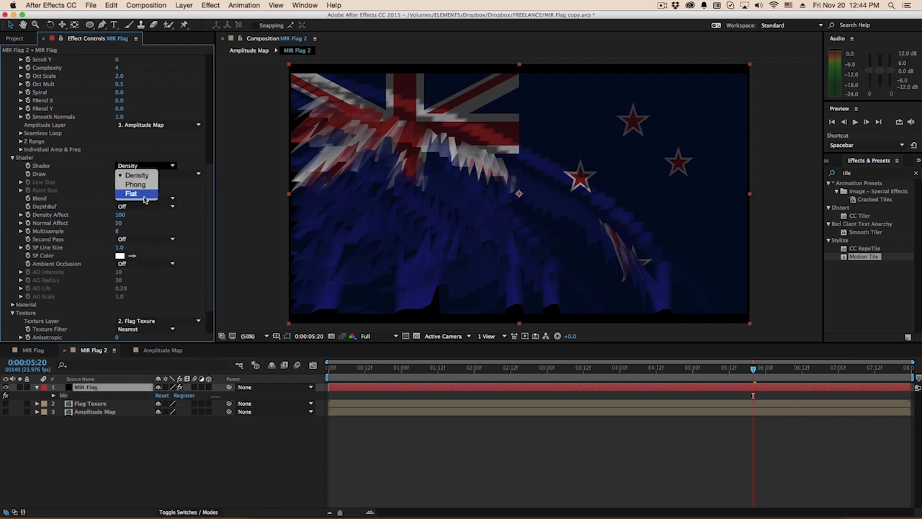
pyautogui.click(144, 197)
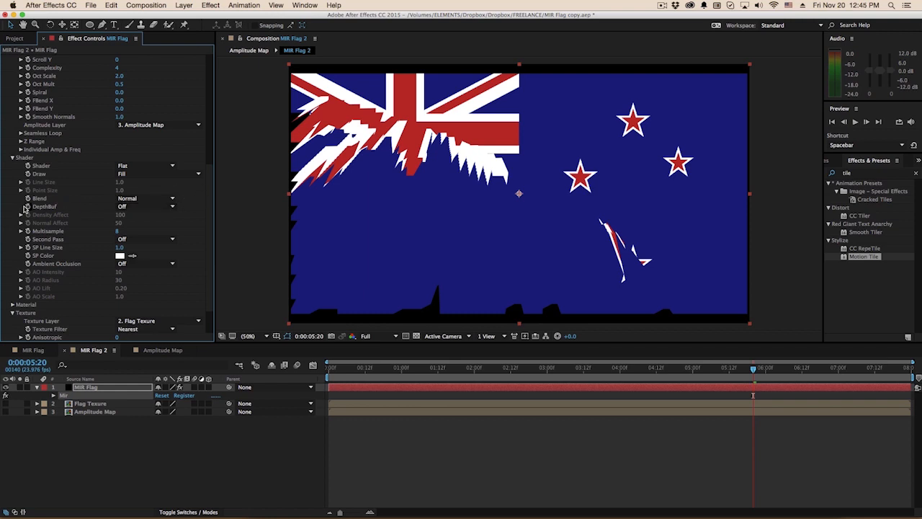
pyautogui.click(142, 207)
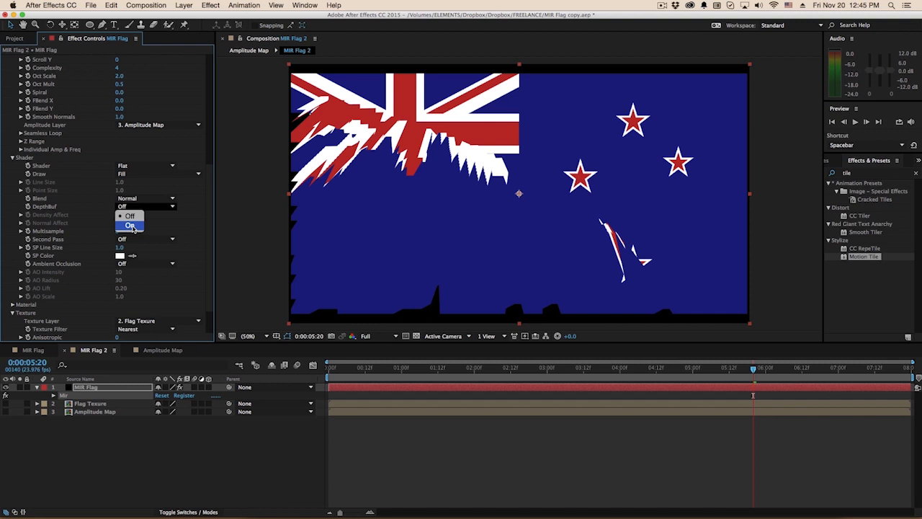
pyautogui.click(131, 225)
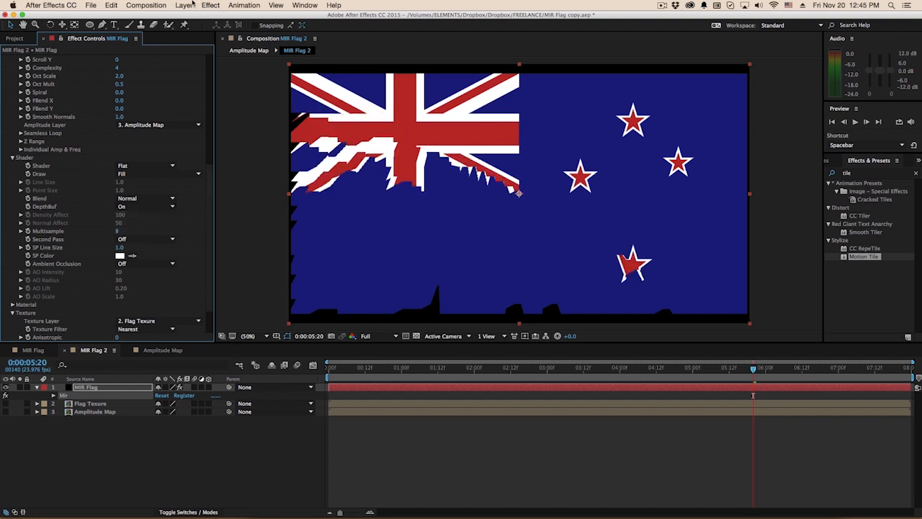
# Raise the Mir geometry's X and Y vertices to 512 each and check the flag at about 0:00:05:08
pyautogui.scroll(10, 211, 78)
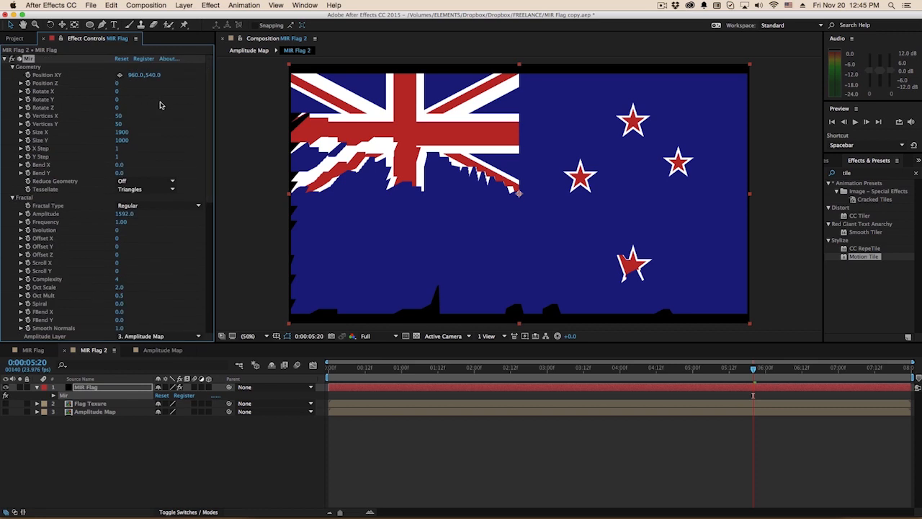
pyautogui.click(119, 117)
pyautogui.press('Tab')
pyautogui.write('512')
pyautogui.press('Return')
pyautogui.moveTo(457, 368); pyautogui.dragTo(718, 384)
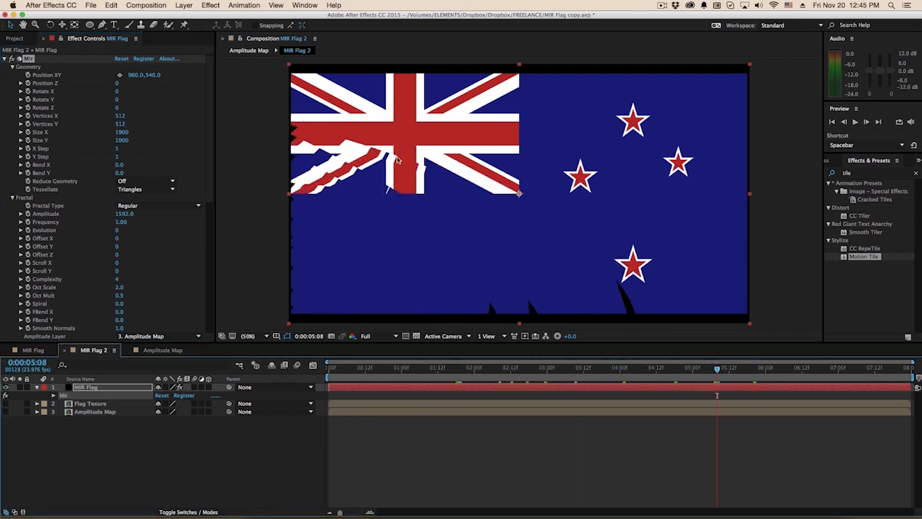
# Add a new light with the current settings to MIR Flag 2 and shift it right, near the leftmost star
pyautogui.click(227, 5)
pyautogui.moveTo(198, 21)
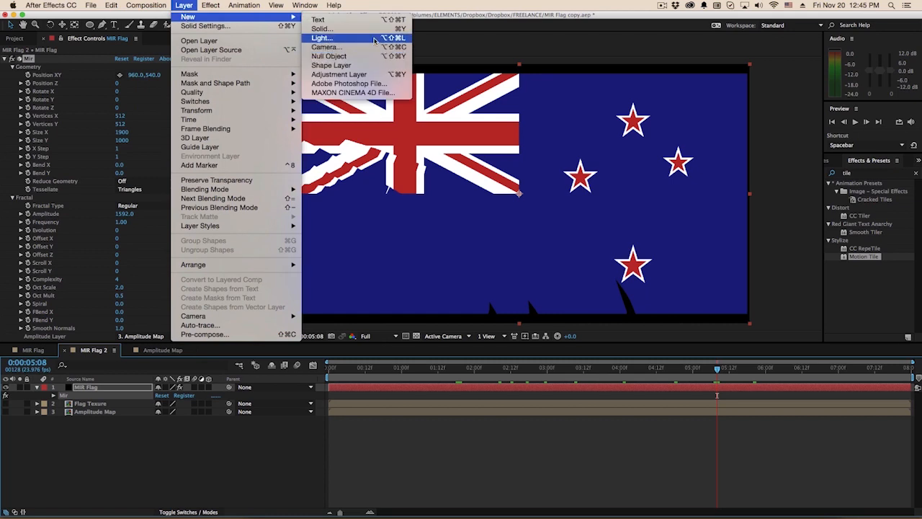
pyautogui.click(324, 40)
pyautogui.press('Return')
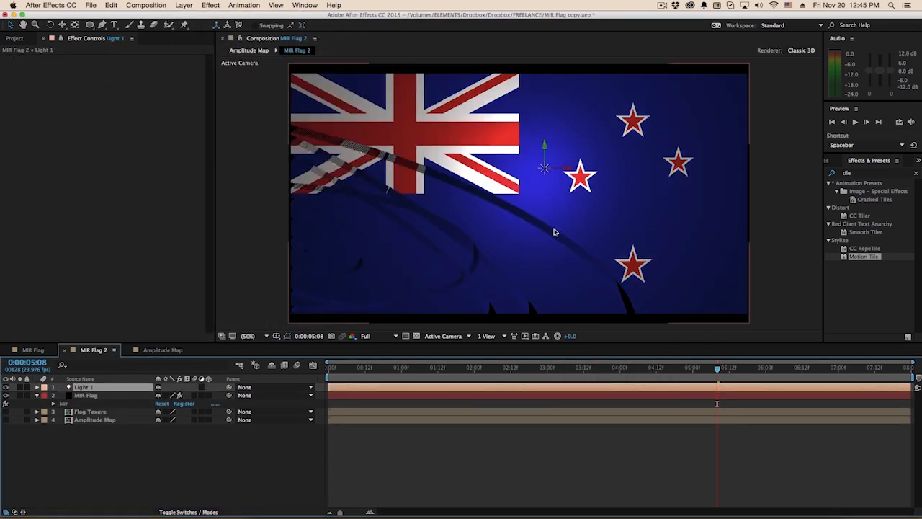
pyautogui.moveTo(544, 164); pyautogui.dragTo(582, 166)
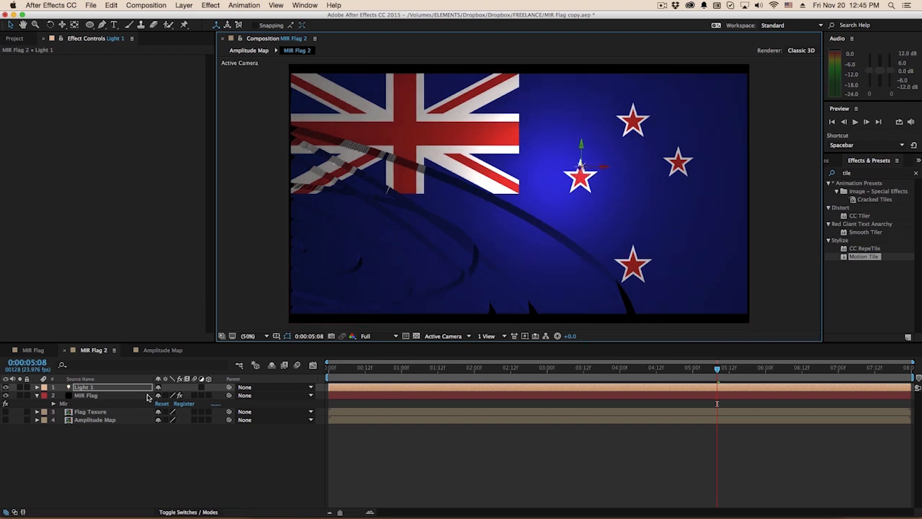
# Apply a Fast Blur with blurriness about 64 to the Radio Waves layer in Amplitude Map and check the flag in MIR Flag 2
pyautogui.click(163, 349)
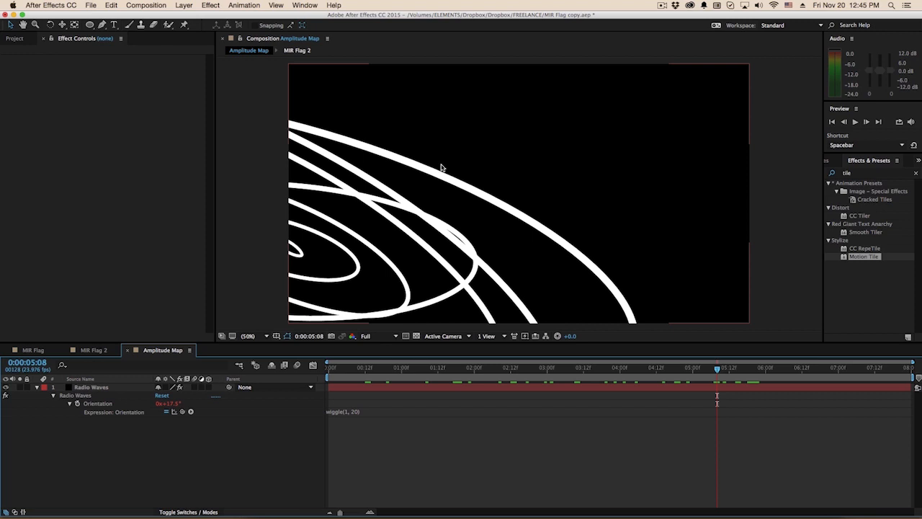
pyautogui.click(437, 317)
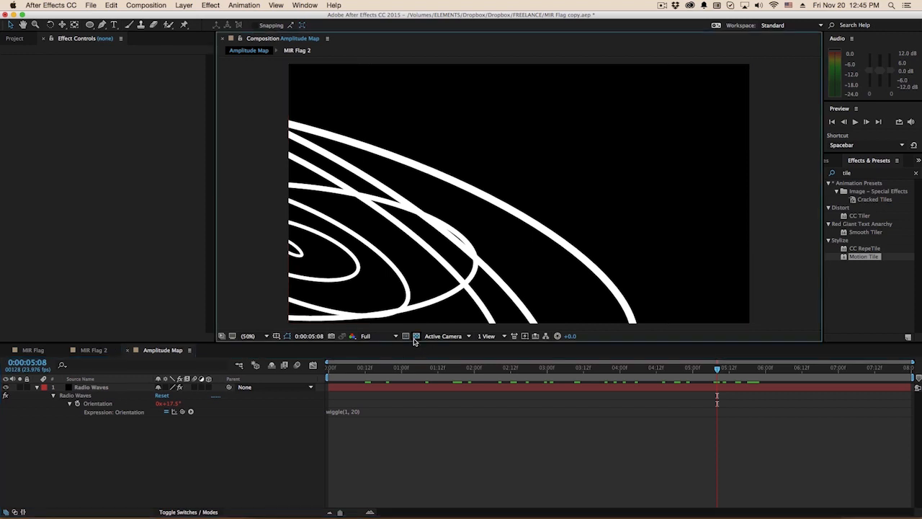
pyautogui.click(184, 5)
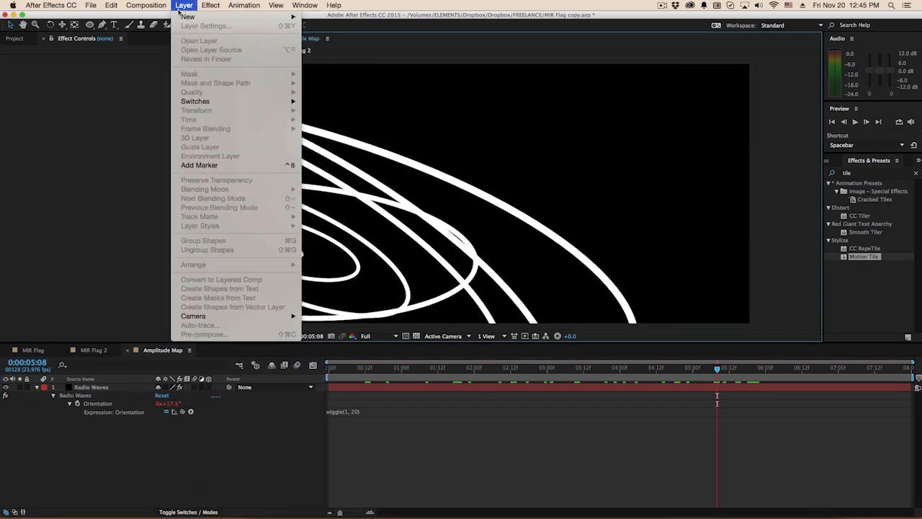
pyautogui.press('Escape')
pyautogui.press('super+a')
pyautogui.click(212, 5)
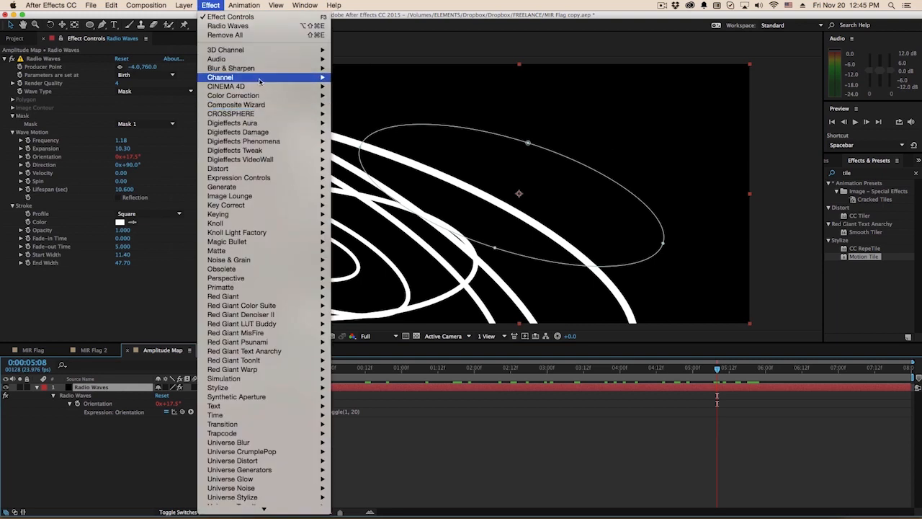
pyautogui.moveTo(306, 62)
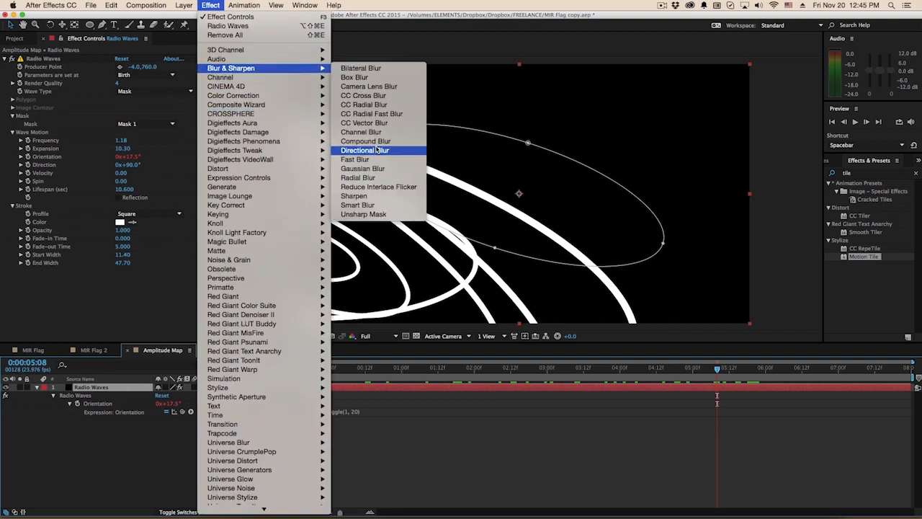
pyautogui.click(364, 159)
pyautogui.moveTo(119, 278); pyautogui.dragTo(152, 287)
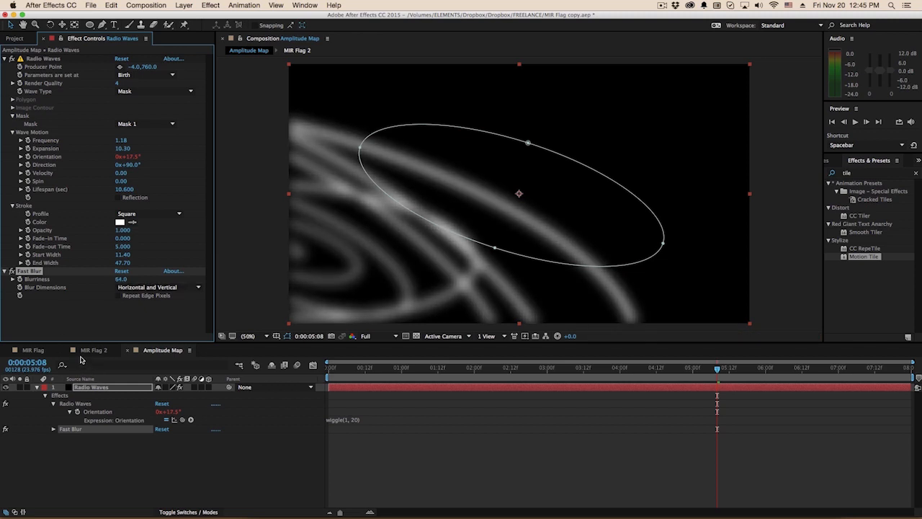
pyautogui.click(81, 350)
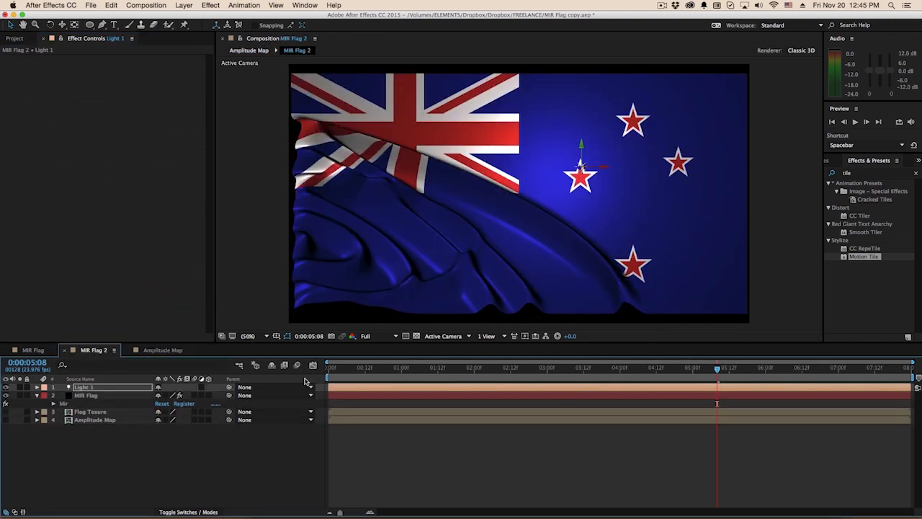
pyautogui.moveTo(389, 372); pyautogui.dragTo(746, 381)
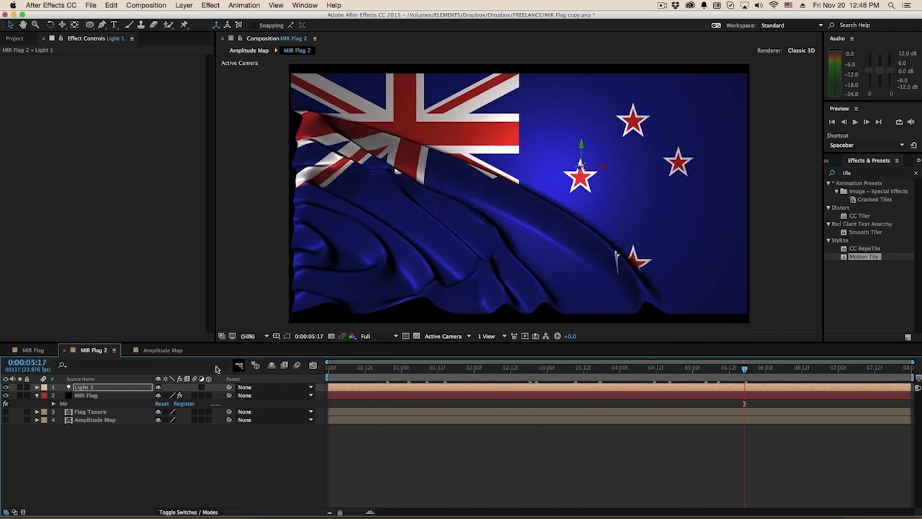
# Set the Radio Waves layer's Fast Blur to 150 with Repeat Edge Pixels on, and preview the flag in MIR Flag 2
pyautogui.click(159, 350)
pyautogui.moveTo(120, 283); pyautogui.dragTo(180, 279)
pyautogui.click(117, 295)
pyautogui.click(123, 279)
pyautogui.write('150')
pyautogui.press('Return')
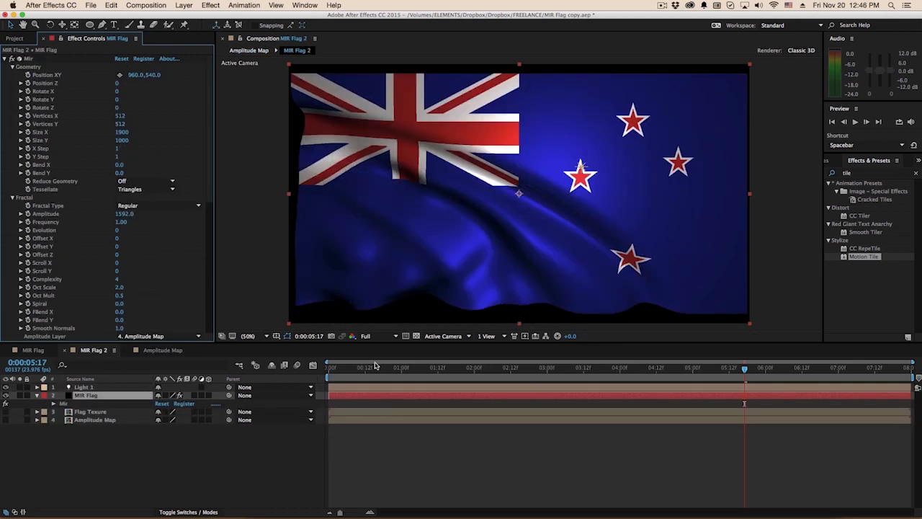
pyautogui.moveTo(389, 369); pyautogui.dragTo(737, 379)
pyautogui.press('space')
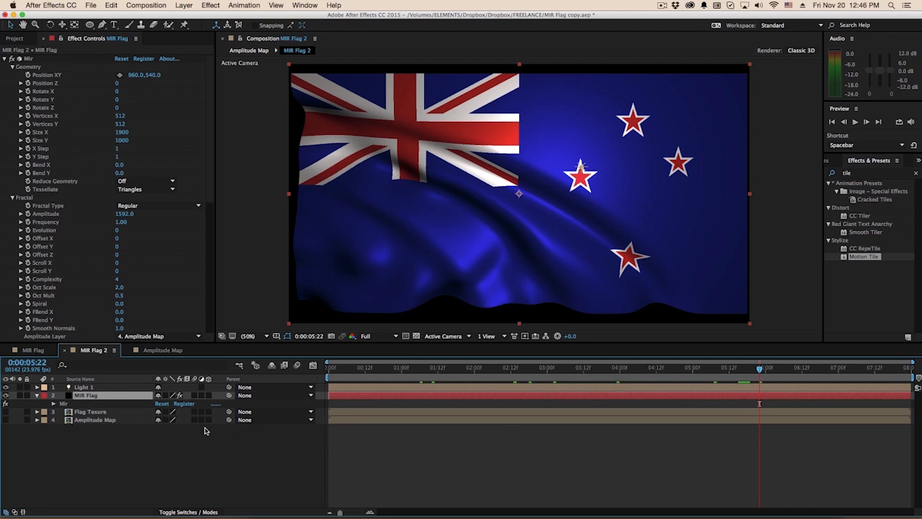
# Slide the Radio Waves layer earlier in Amplitude Map so it ends at about 0:00:04:05, and check the map around 0:00:03:19
pyautogui.doubleClick(118, 413)
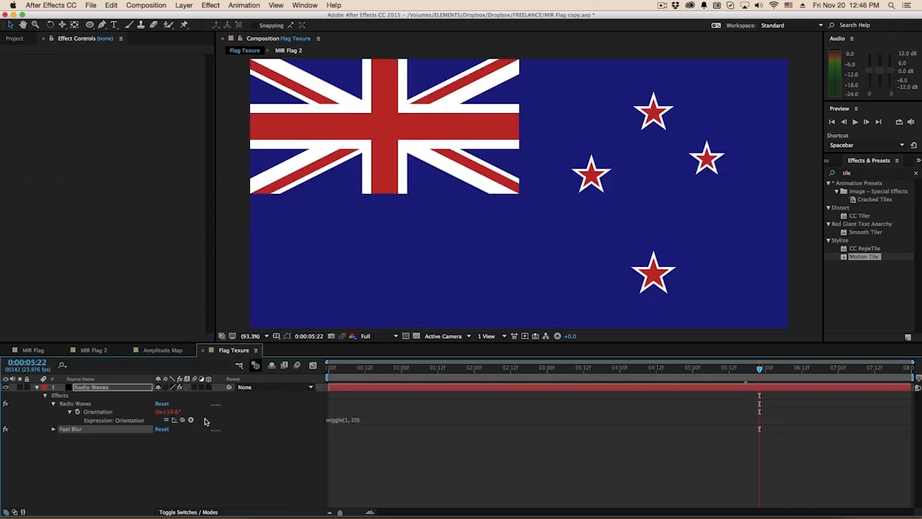
pyautogui.moveTo(347, 369); pyautogui.dragTo(317, 378)
pyautogui.press('space')
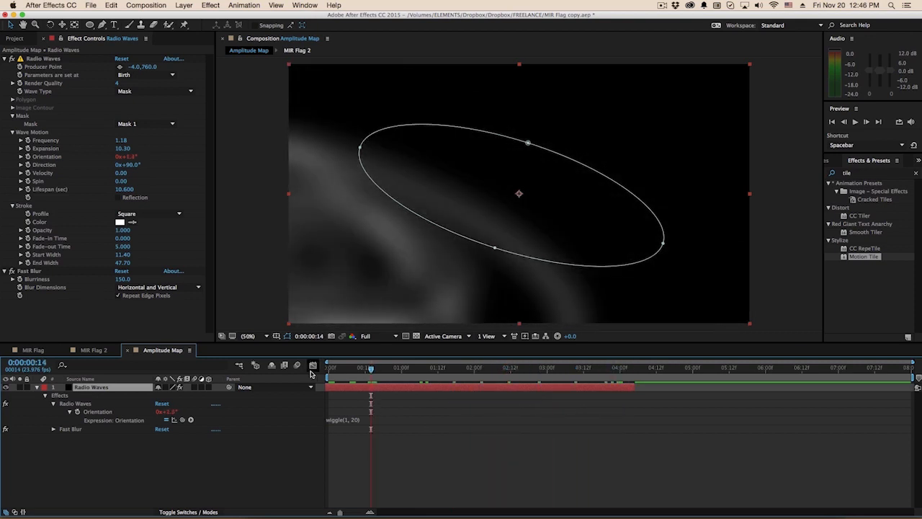
pyautogui.press('super+w')
pyautogui.moveTo(477, 369); pyautogui.dragTo(607, 368)
pyautogui.click(249, 50)
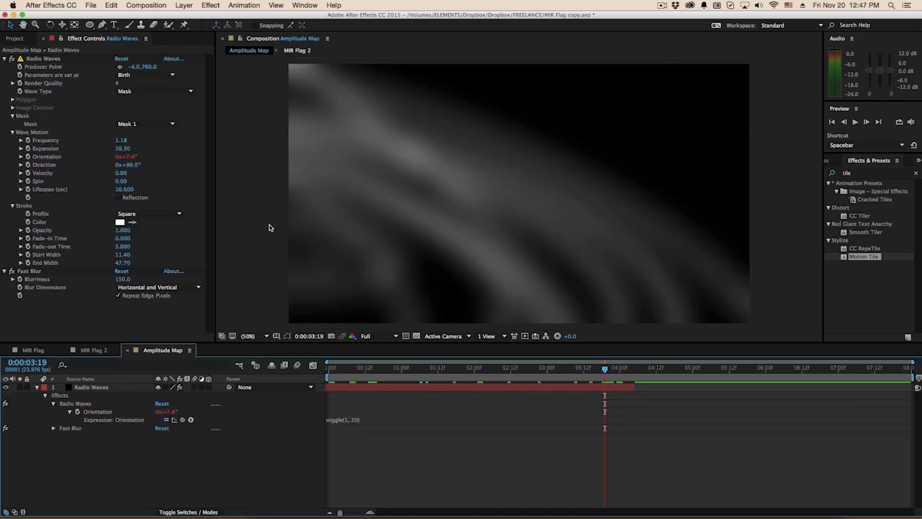
# Add a black solid above Radio Waves and draw a tall rectangular mask on it that covers the frame's left edge
pyautogui.press('super+y')
pyautogui.press('Return')
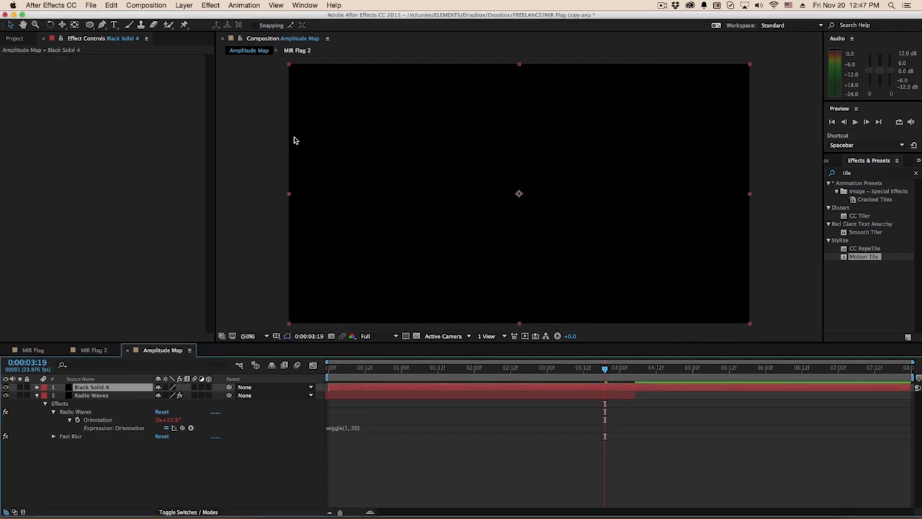
pyautogui.press(',')
pyautogui.moveTo(90, 24); pyautogui.dragTo(137, 26)
pyautogui.moveTo(319, 87)
pyautogui.mouseDown()
pyautogui.moveTo(461, 268)
pyautogui.moveTo(473, 266)
pyautogui.moveTo(469, 292)
pyautogui.mouseUp()
pyautogui.press('f')
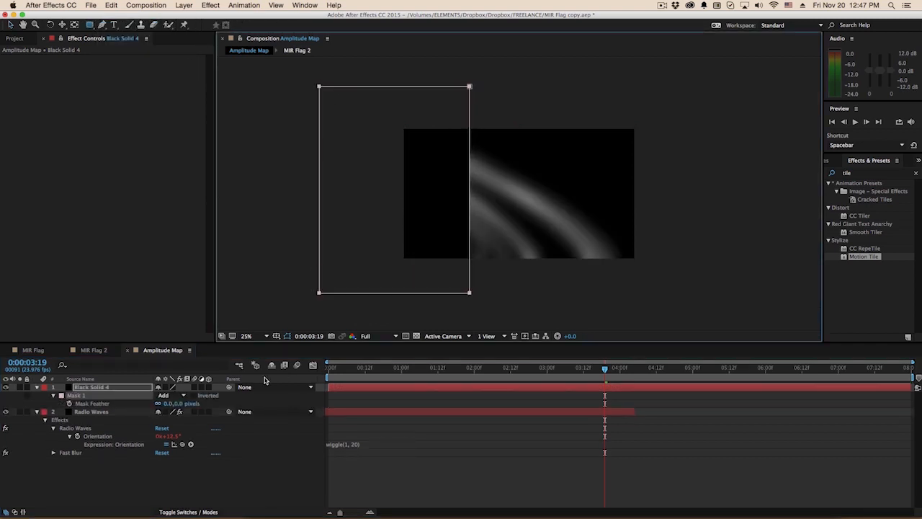
# Set the black solid's horizontal mask feather to 300 pixels and shift the mask slightly left
pyautogui.click(170, 403)
pyautogui.write('150')
pyautogui.press('Return')
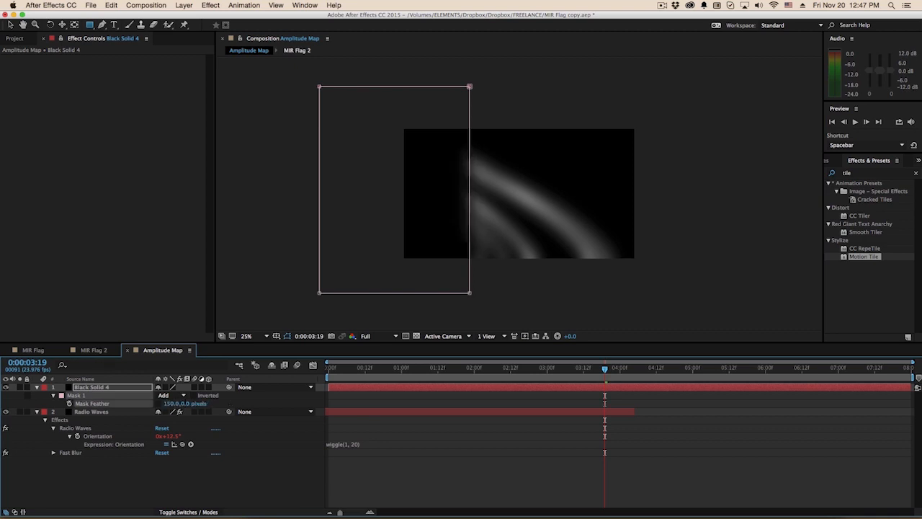
pyautogui.click(172, 403)
pyautogui.write('300')
pyautogui.press('Return')
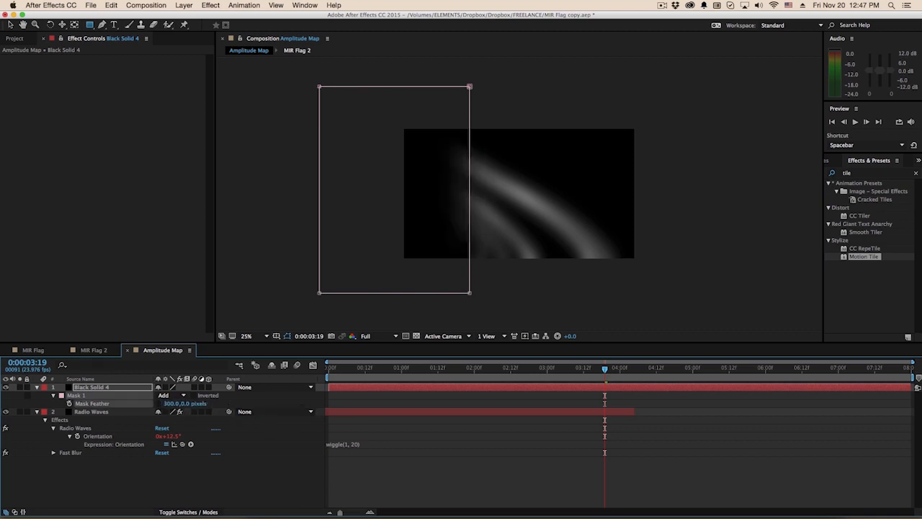
pyautogui.doubleClick(469, 294)
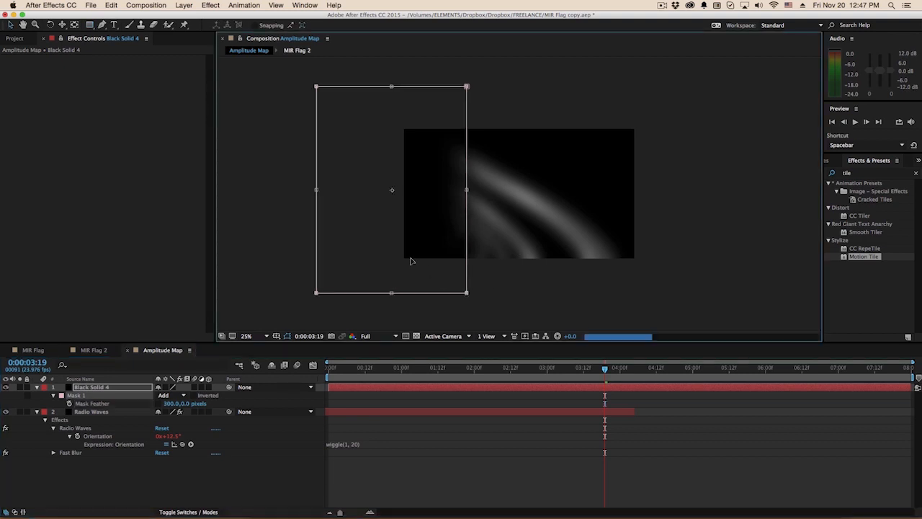
pyautogui.moveTo(418, 261); pyautogui.dragTo(405, 259)
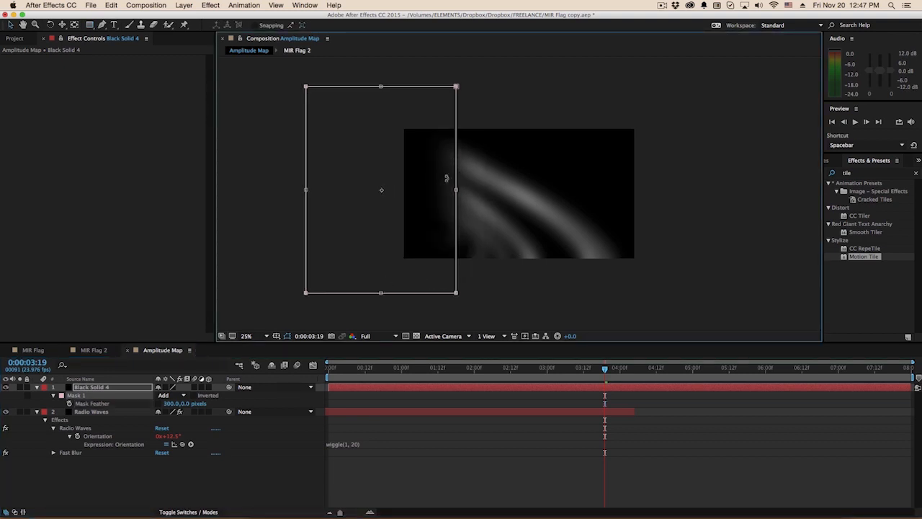
# Check the flag in MIR Flag 2, extend the end of the Radio Waves layer in Amplitude Map, and preview the flag again
pyautogui.click(92, 350)
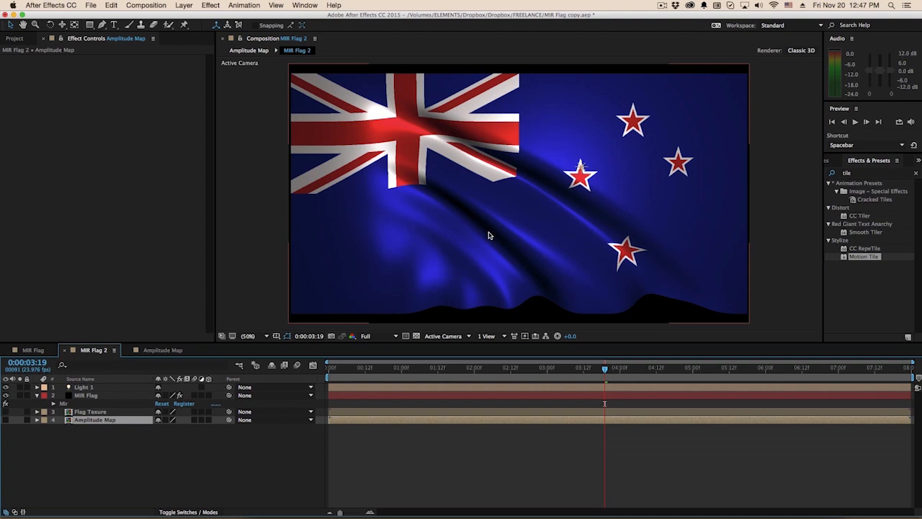
pyautogui.moveTo(439, 368); pyautogui.dragTo(688, 395)
pyautogui.click(610, 369)
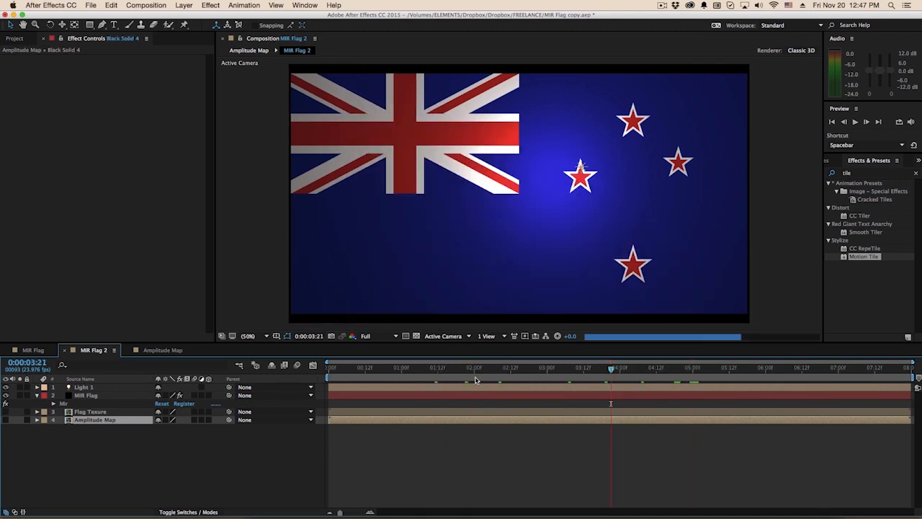
pyautogui.click(162, 350)
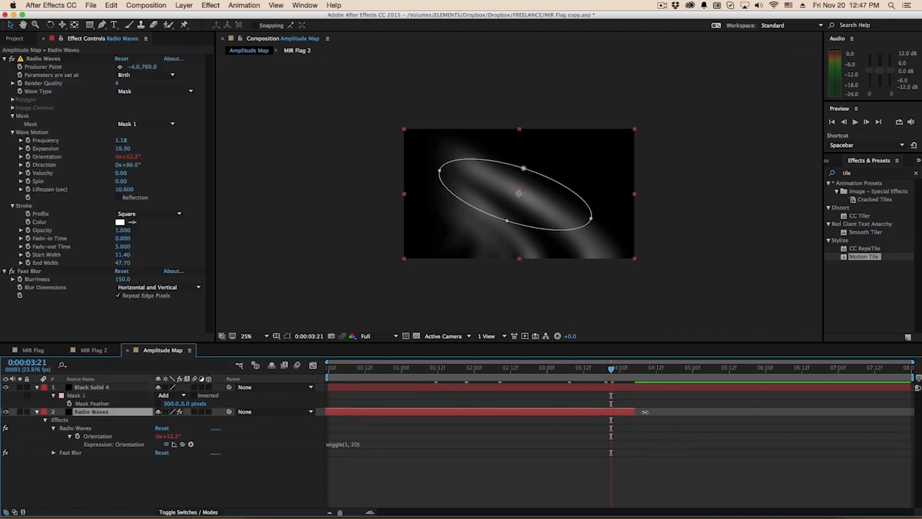
pyautogui.click(644, 413)
pyautogui.press('super+w')
pyautogui.press('space')
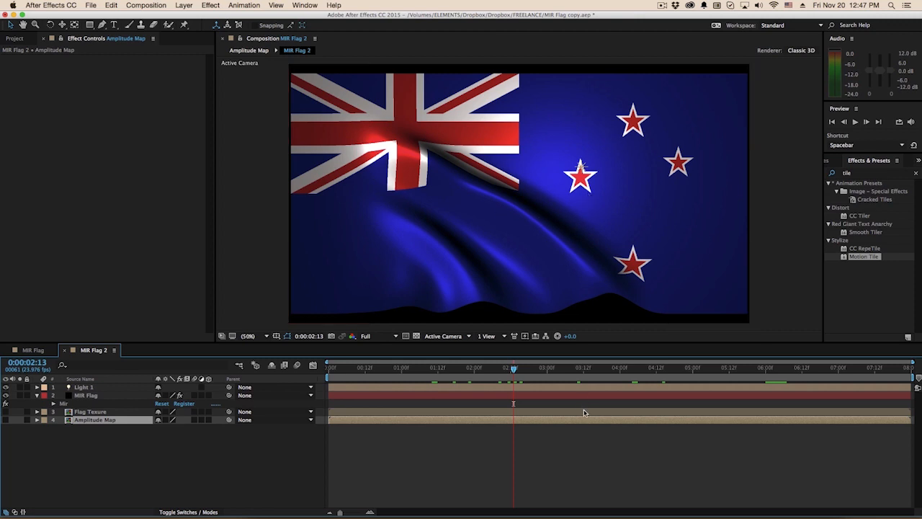
# Switch the Mir texture filter to Linear and back to Nearest, comparing the flag's edges at 100% zoom
pyautogui.press('.')
pyautogui.moveTo(449, 247); pyautogui.dragTo(525, 245)
pyautogui.click(72, 403)
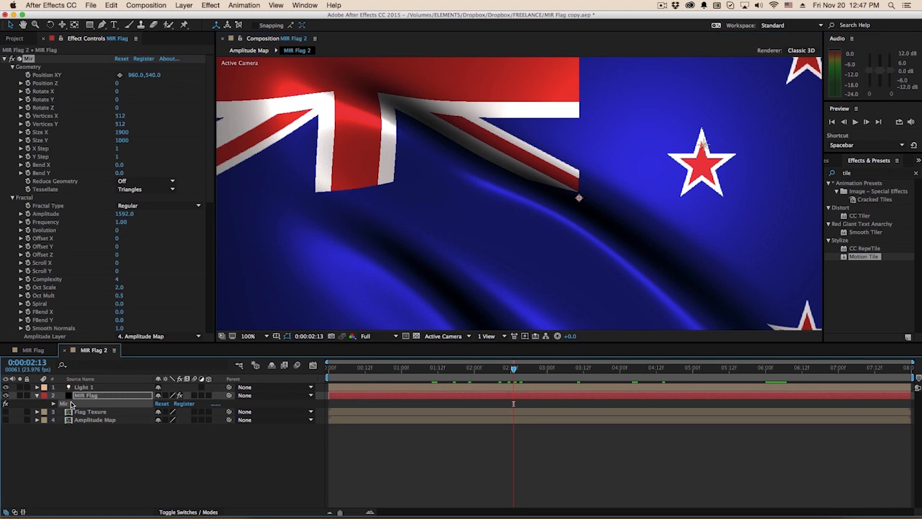
pyautogui.moveTo(213, 137); pyautogui.dragTo(221, 292)
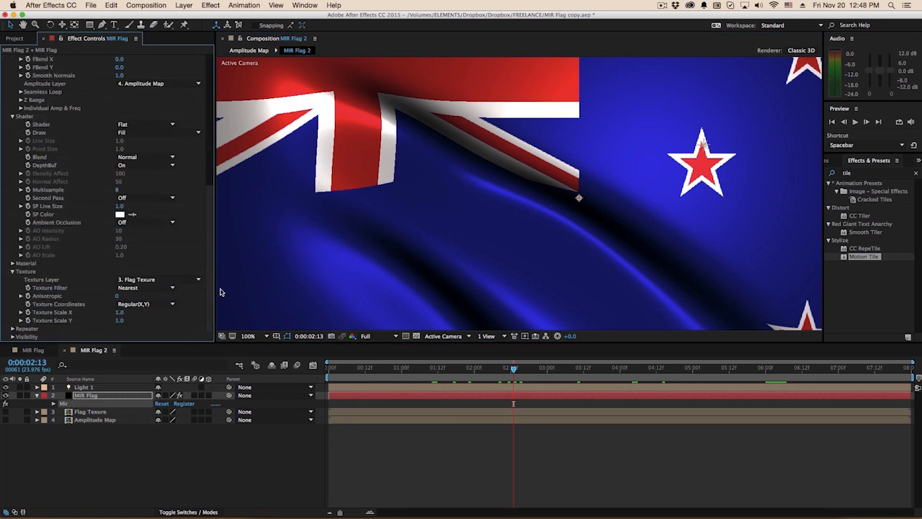
pyautogui.click(144, 287)
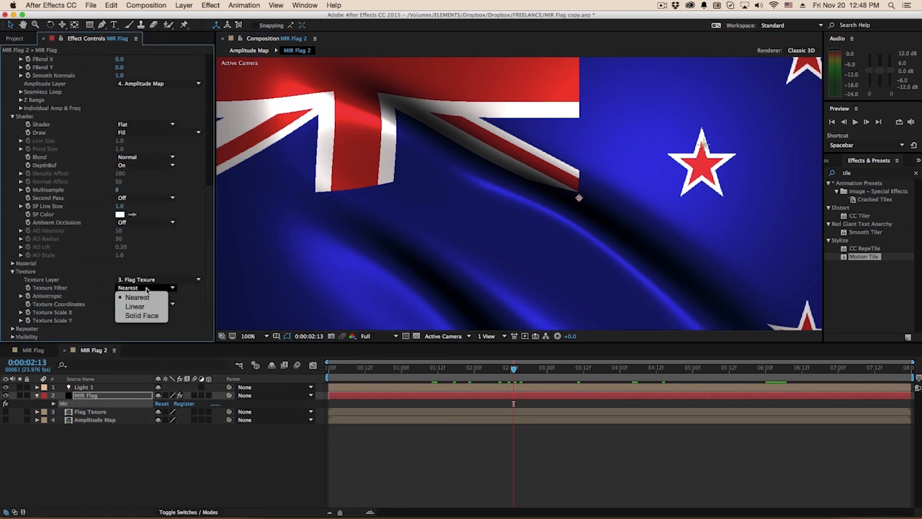
pyautogui.click(149, 303)
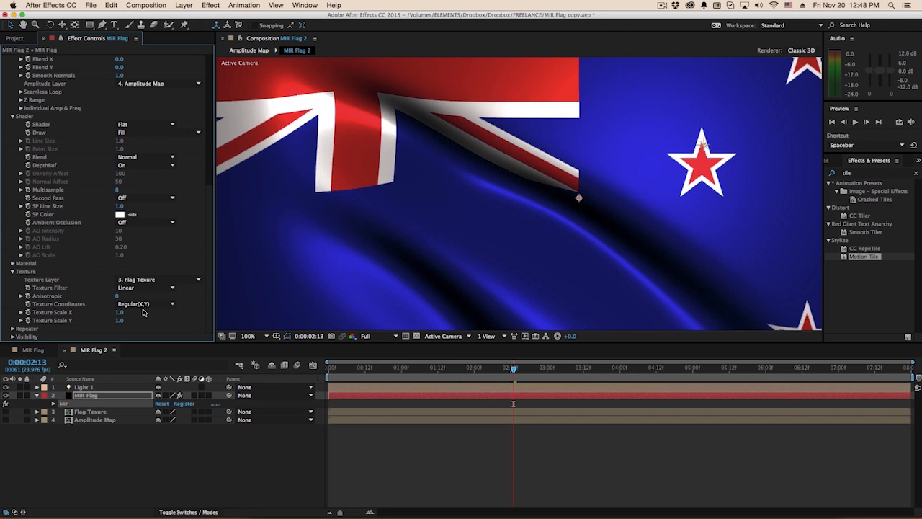
pyautogui.click(144, 287)
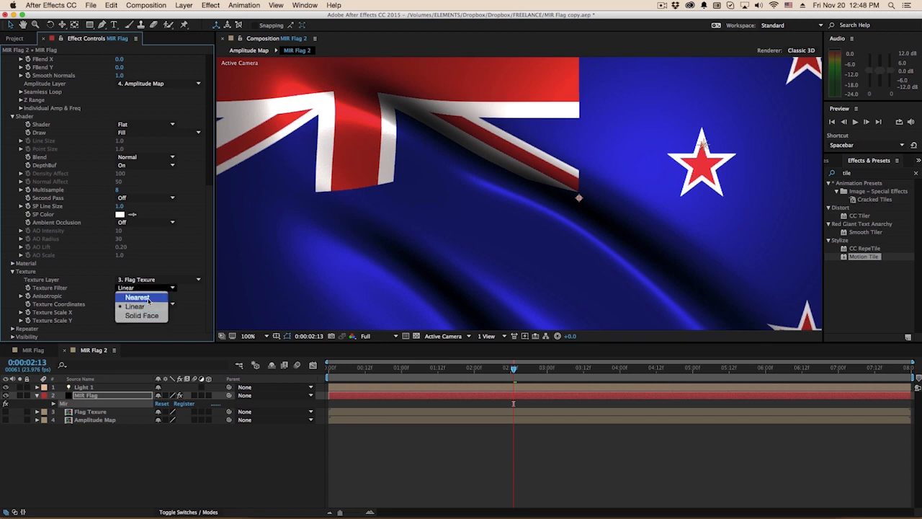
pyautogui.click(137, 306)
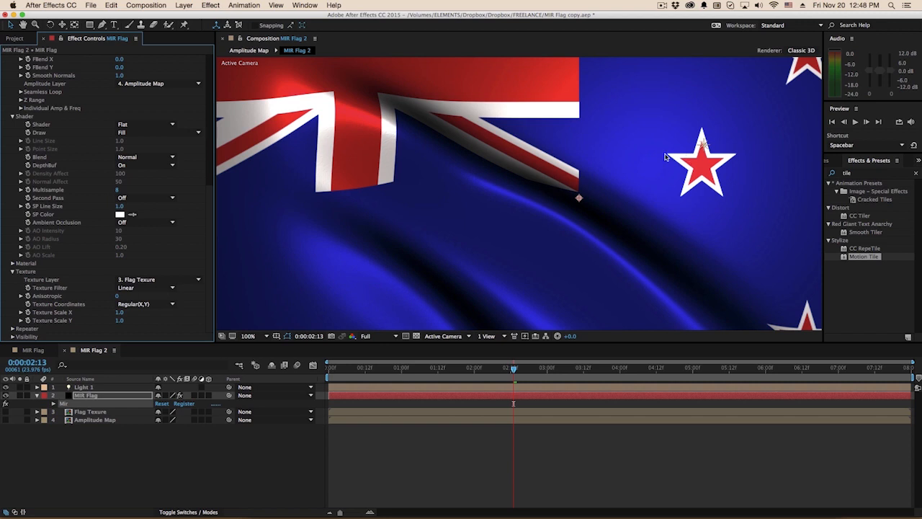
pyautogui.click(150, 287)
pyautogui.click(153, 295)
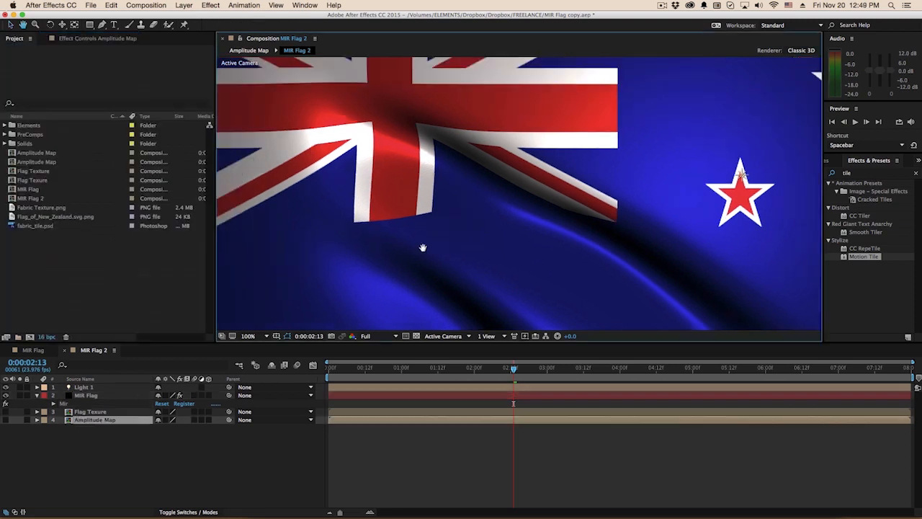
# Add fabric_tile.psd above the flag image in the Flag Texure composition and scale it to 27%
pyautogui.moveTo(422, 249); pyautogui.dragTo(391, 232)
pyautogui.click(95, 413)
pyautogui.doubleClick(95, 413)
pyautogui.click(36, 225)
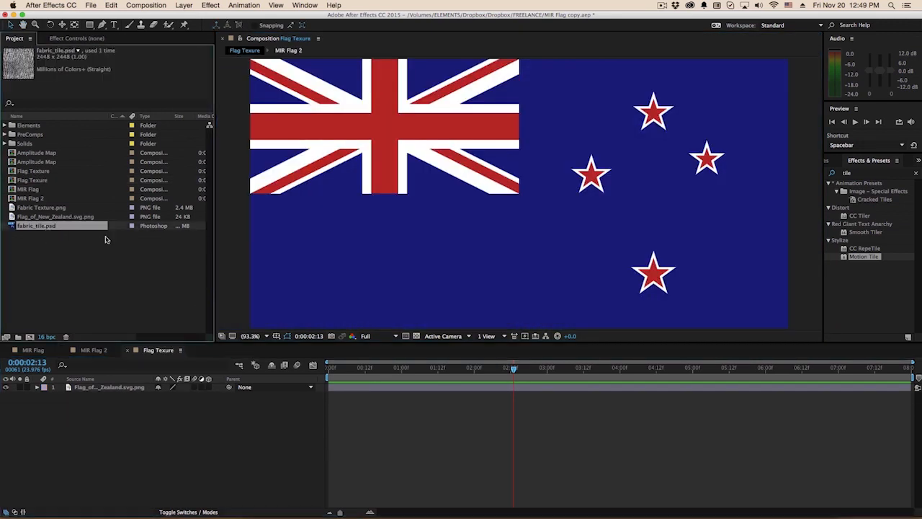
pyautogui.press('s')
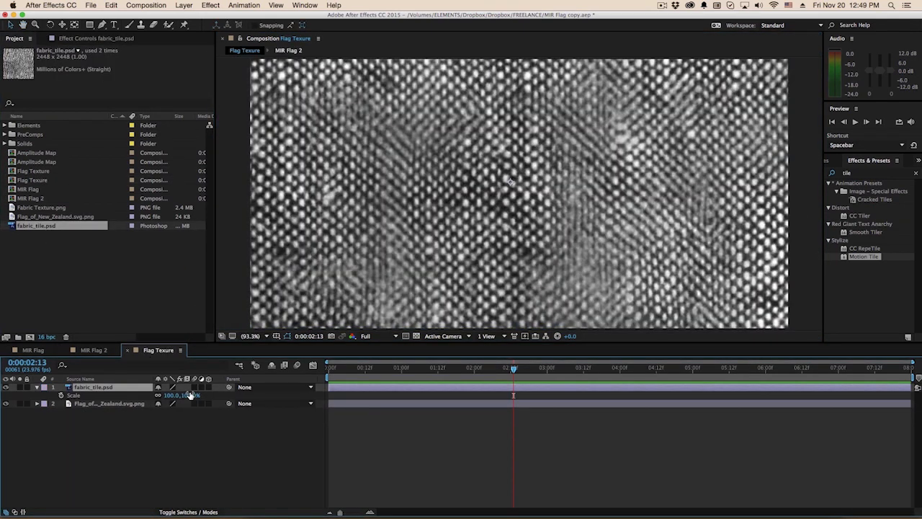
pyautogui.moveTo(186, 394)
pyautogui.mouseDown()
pyautogui.moveTo(150, 395)
pyautogui.moveTo(173, 395)
pyautogui.mouseUp()
# Lower the fabric_tile.psd layer's opacity to 4% and apply the Motion Tile effect to it
pyautogui.press('t')
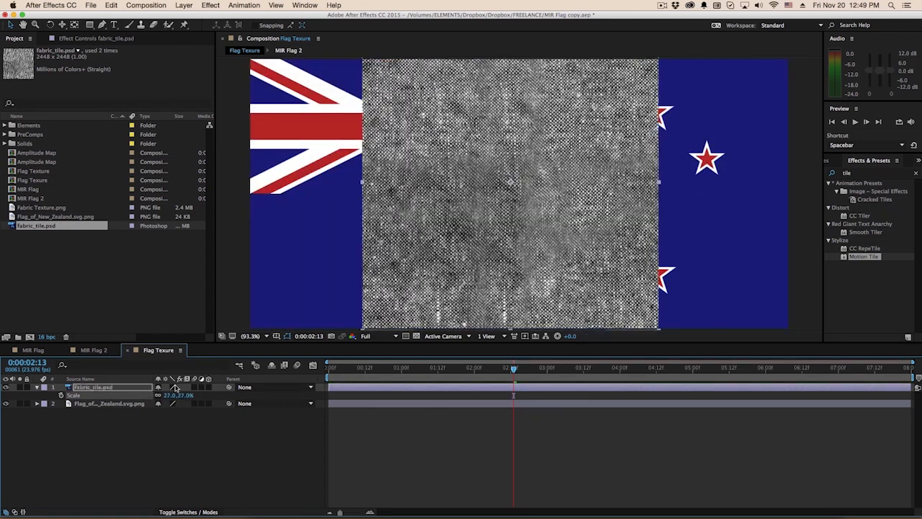
pyautogui.moveTo(159, 401); pyautogui.dragTo(92, 403)
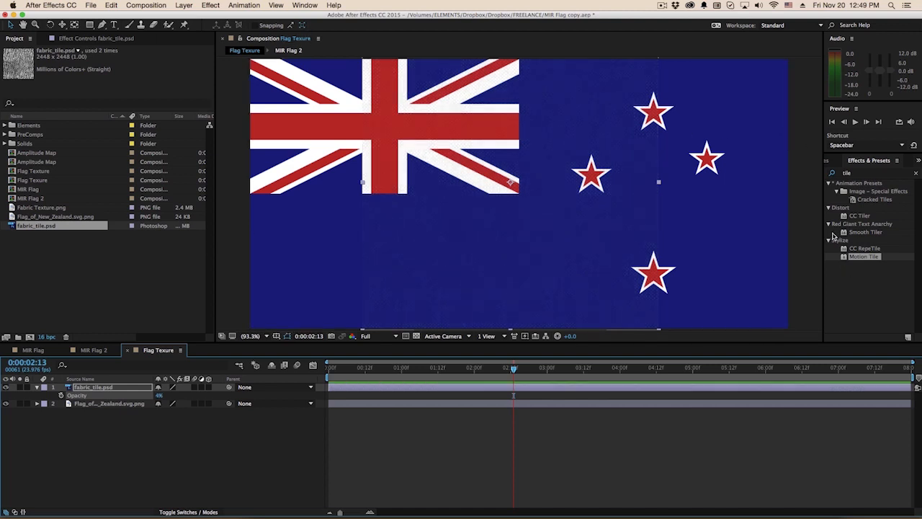
pyautogui.moveTo(845, 258); pyautogui.dragTo(522, 180)
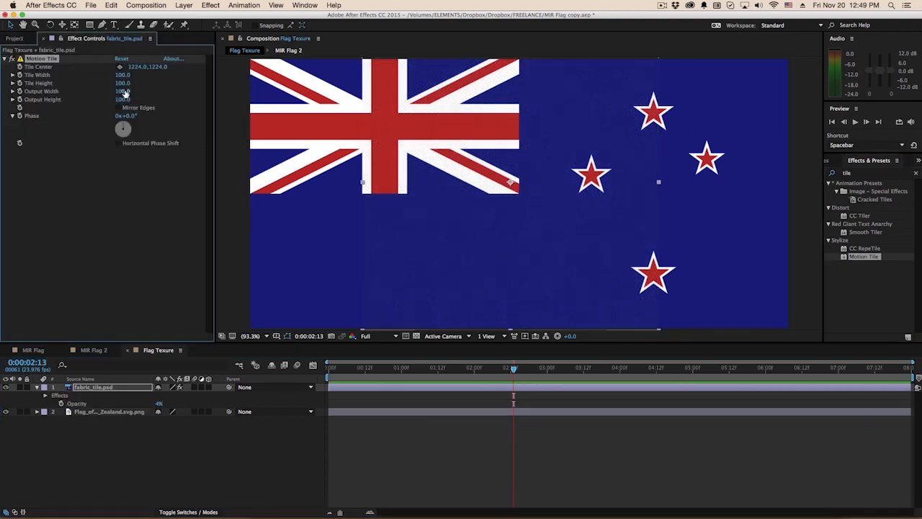
# Set the fabric_tile.psd layer's Motion Tile to output width 243, output height 270, and tile width and height 50
pyautogui.moveTo(126, 93)
pyautogui.mouseDown()
pyautogui.moveTo(221, 88)
pyautogui.moveTo(137, 92)
pyautogui.mouseUp()
pyautogui.moveTo(122, 99); pyautogui.dragTo(129, 100)
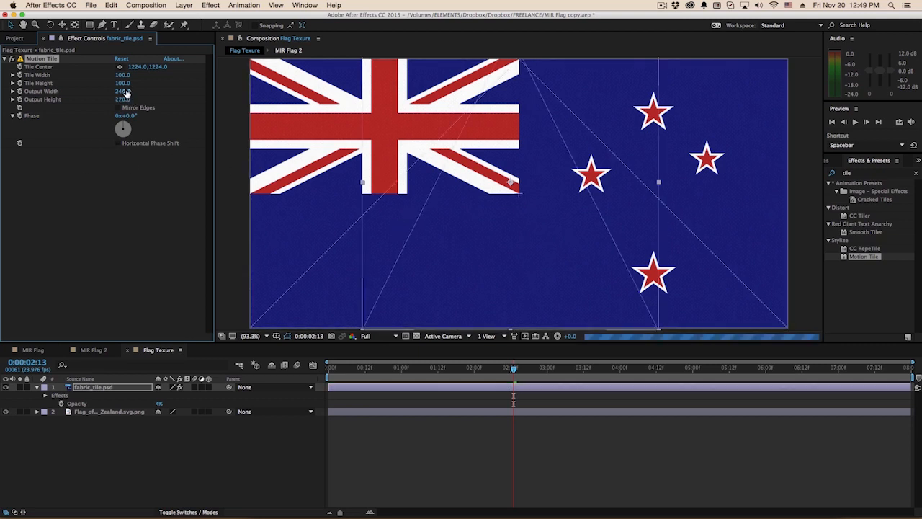
pyautogui.click(121, 76)
pyautogui.write('50')
pyautogui.press('Tab')
pyautogui.write('50')
pyautogui.press('Return')
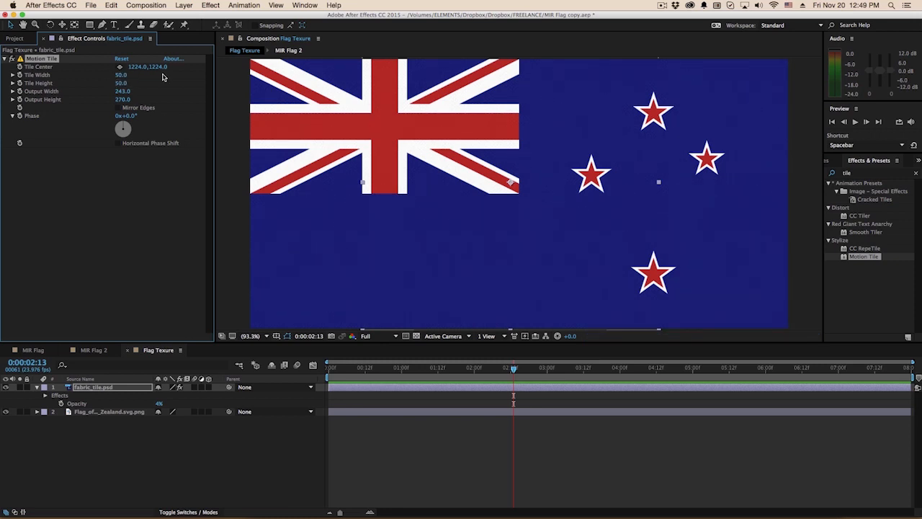
# Raise the fabric_tile.psd layer's opacity to 12% and check the texture on the flag in MIR Flag 2
pyautogui.moveTo(160, 403); pyautogui.dragTo(116, 398)
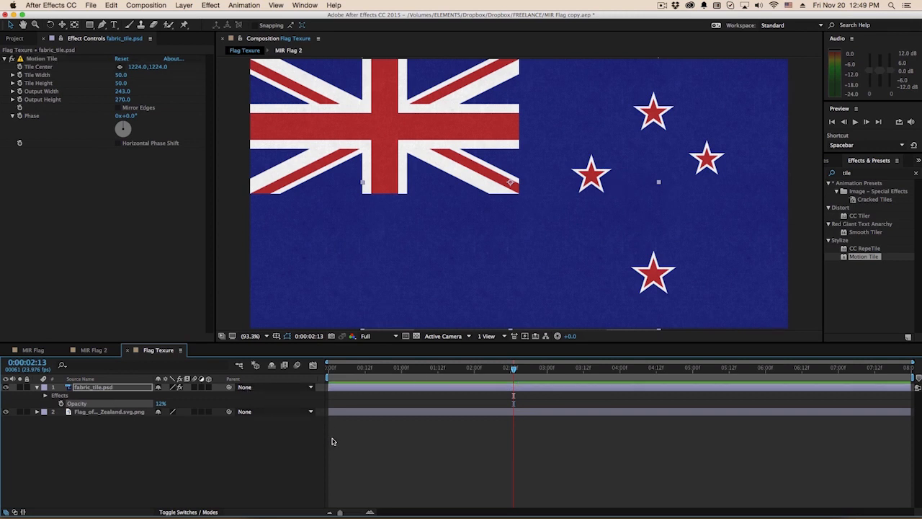
pyautogui.click(356, 286)
pyautogui.click(132, 483)
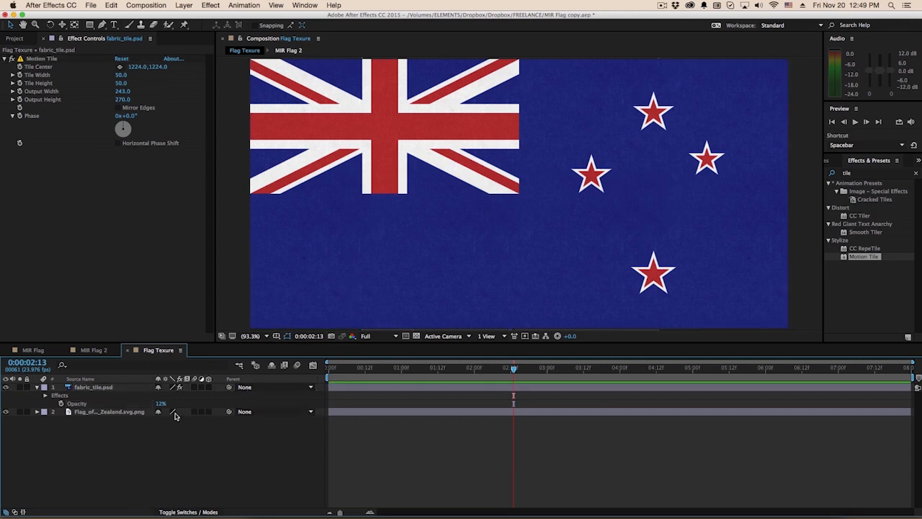
pyautogui.click(98, 350)
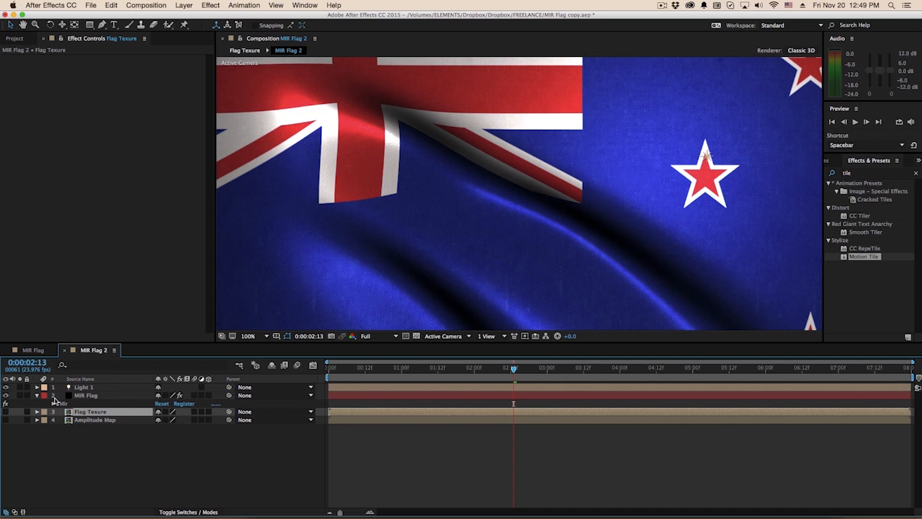
# Set the fabric_tile.psd layer's opacity to 8% in Flag Texure and inspect the flag again in MIR Flag 2
pyautogui.doubleClick(106, 414)
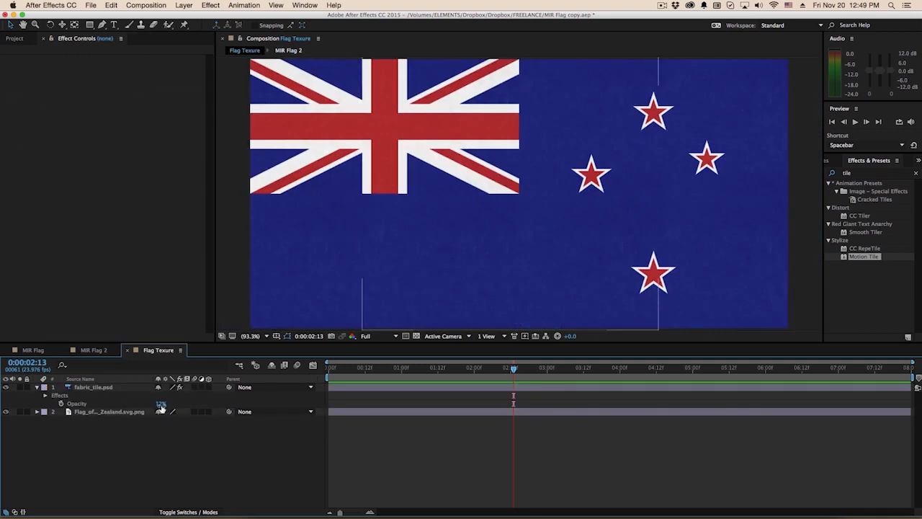
pyautogui.write('8')
pyautogui.press('Return')
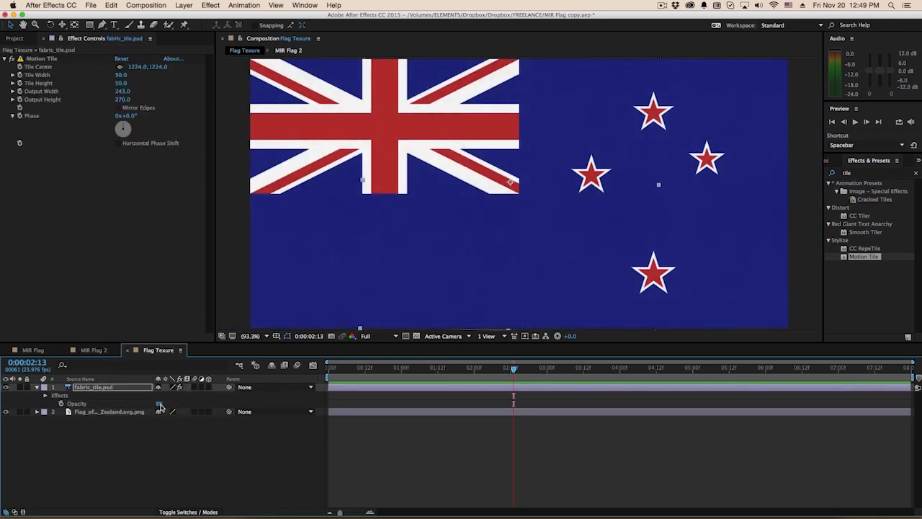
pyautogui.click(173, 416)
pyautogui.press('super+z')
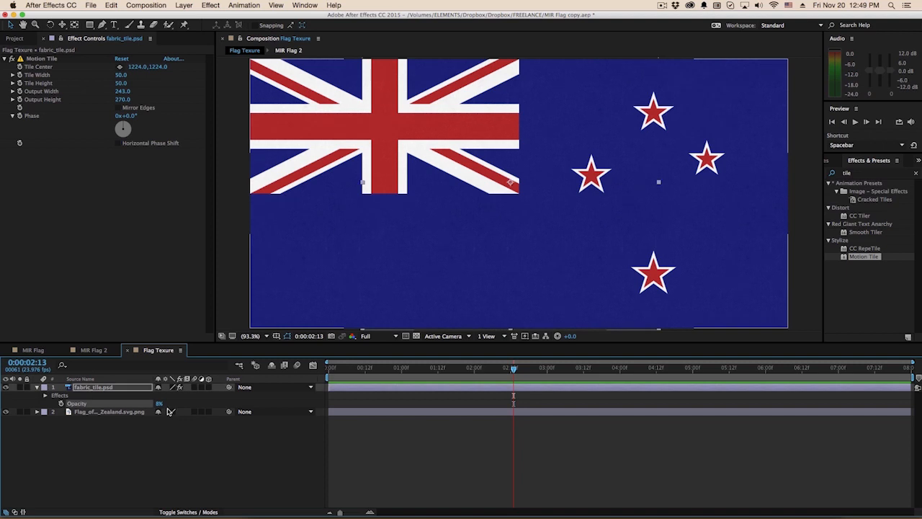
pyautogui.click(182, 465)
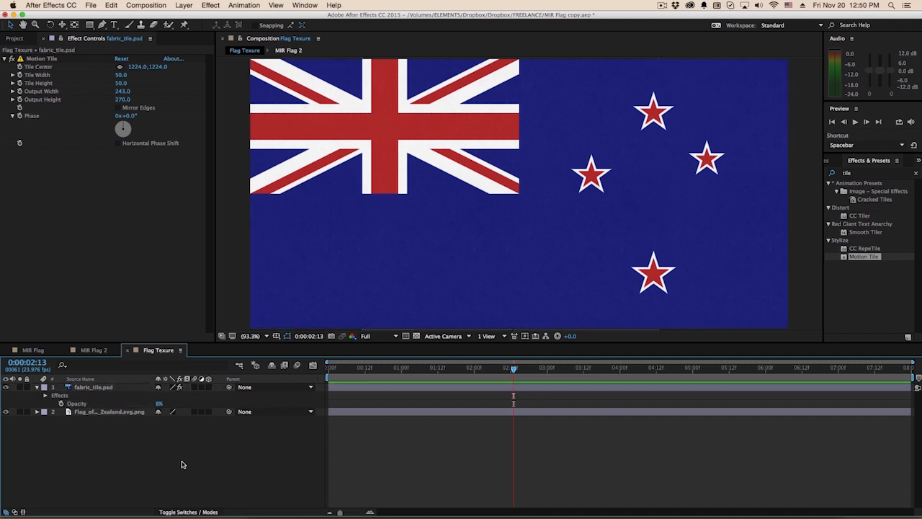
pyautogui.click(96, 351)
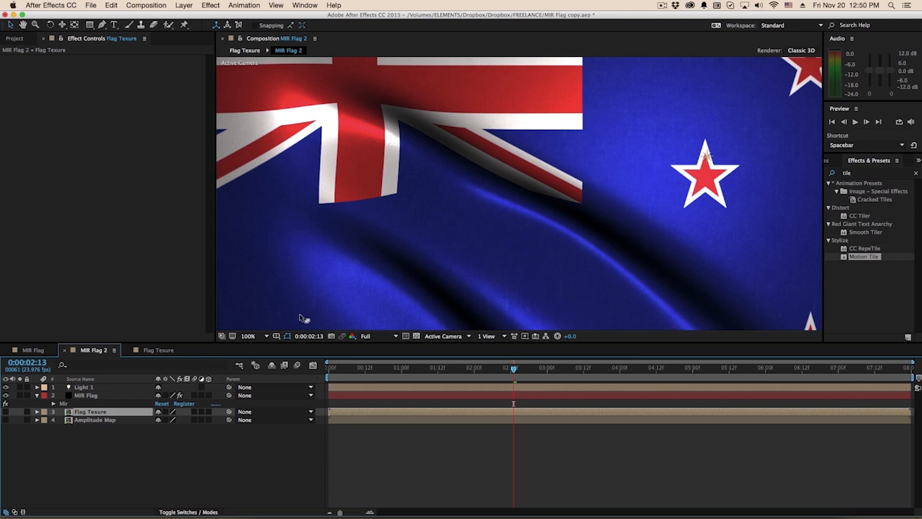
pyautogui.moveTo(725, 208); pyautogui.dragTo(552, 290)
# Copy the New Zealand flag image from Flag Texure to the top of Amplitude Map and fit it to the composition
pyautogui.doubleClick(98, 412)
pyautogui.click(97, 432)
pyautogui.click(91, 415)
pyautogui.click(229, 350)
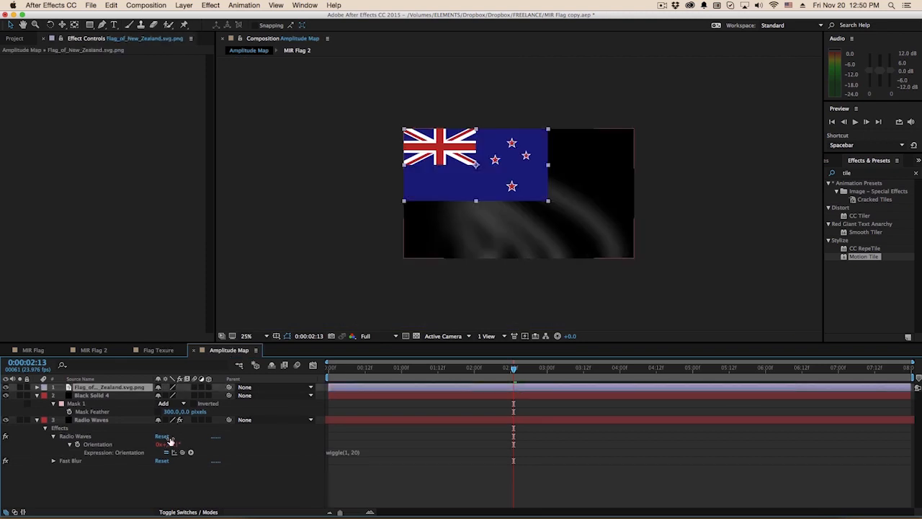
pyautogui.press('super+alt+f')
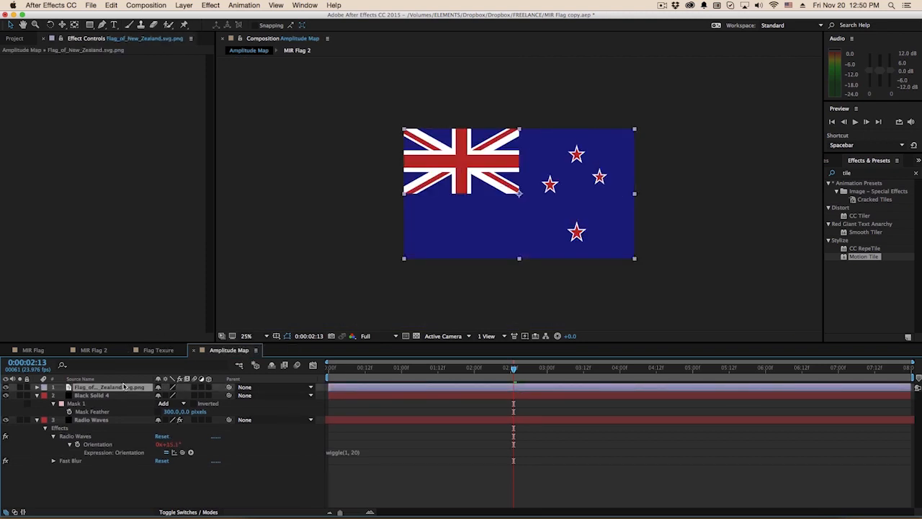
pyautogui.press('.')
pyautogui.press('.')
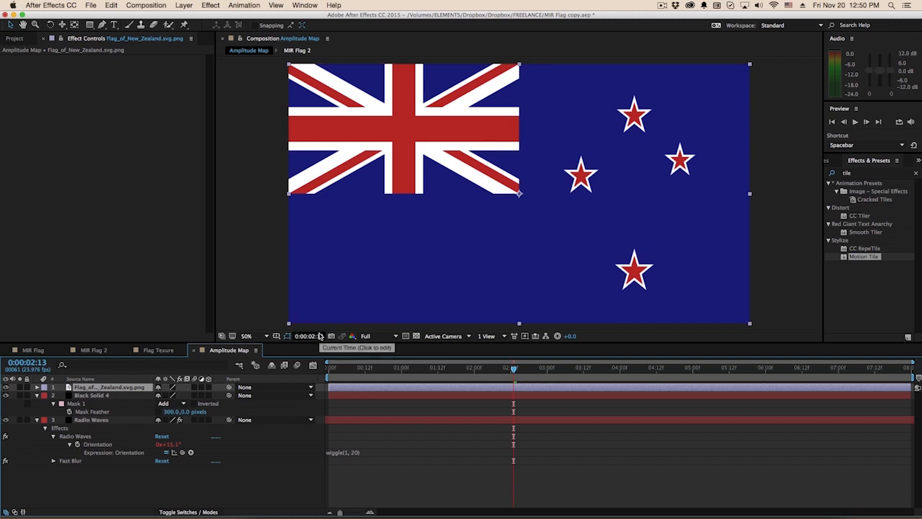
# Review the Amplitude Map composition settings and examine how the flag image displaces the surface in MIR Flag 2
pyautogui.press('super+k')
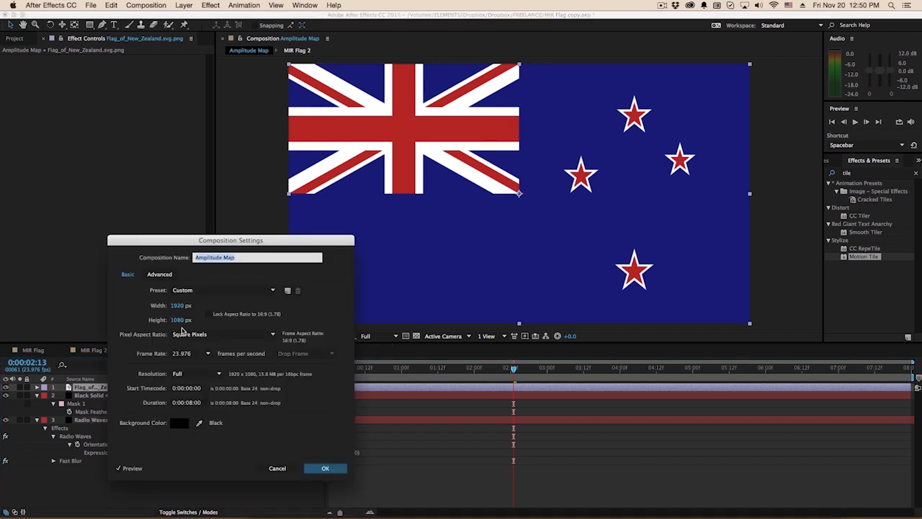
pyautogui.press('Return')
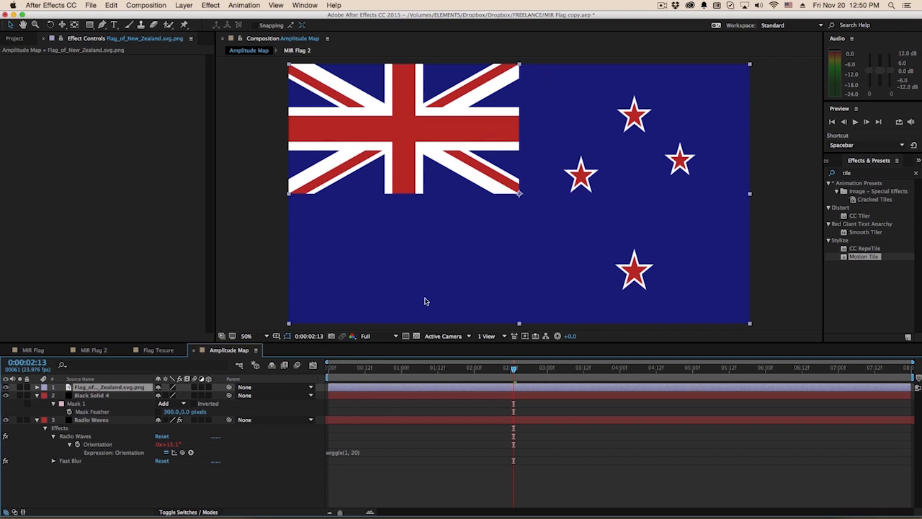
pyautogui.click(94, 350)
pyautogui.press('h')
pyautogui.moveTo(504, 145); pyautogui.dragTo(520, 181)
pyautogui.press('v')
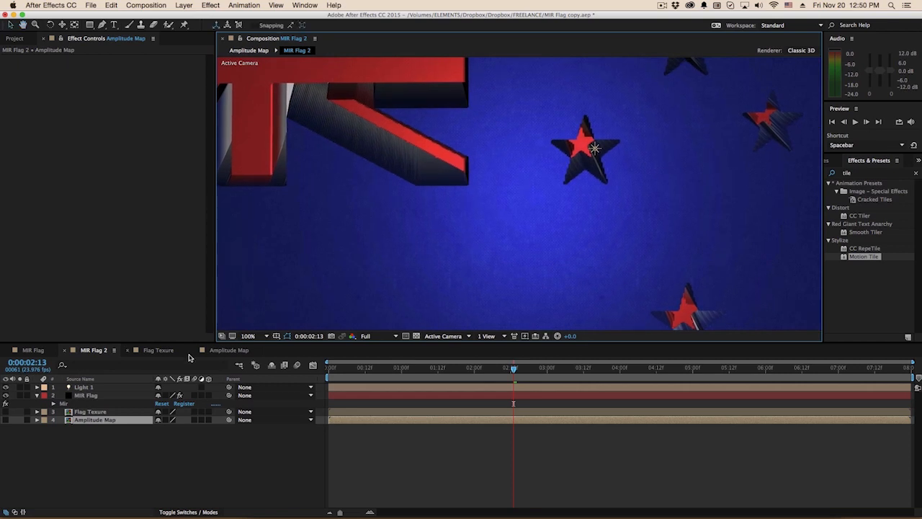
# Apply Linear Color Key to the flag image in Amplitude Map and key out its dark blue background
pyautogui.click(229, 350)
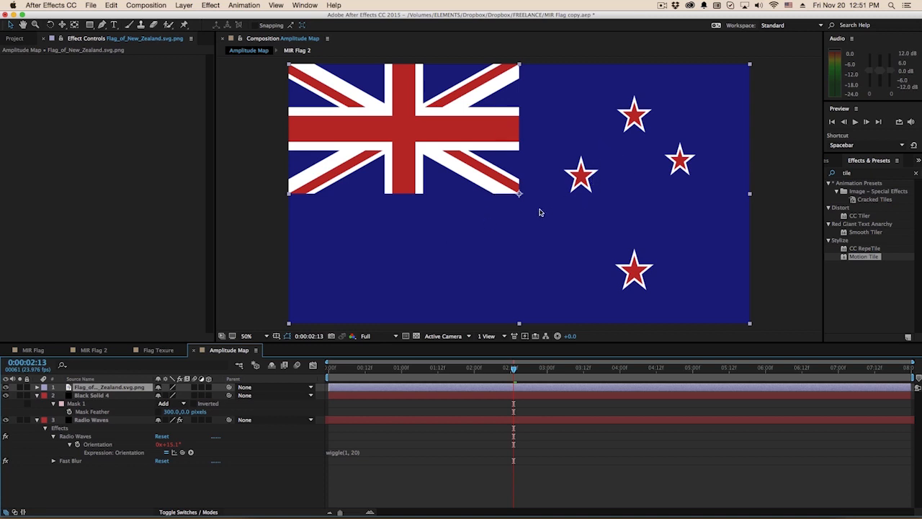
pyautogui.click(210, 5)
pyautogui.moveTo(249, 177)
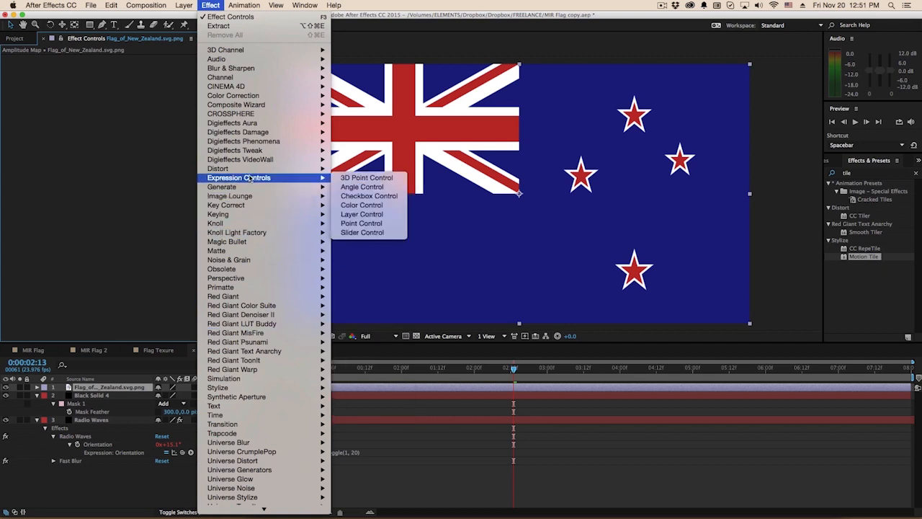
pyautogui.moveTo(256, 214)
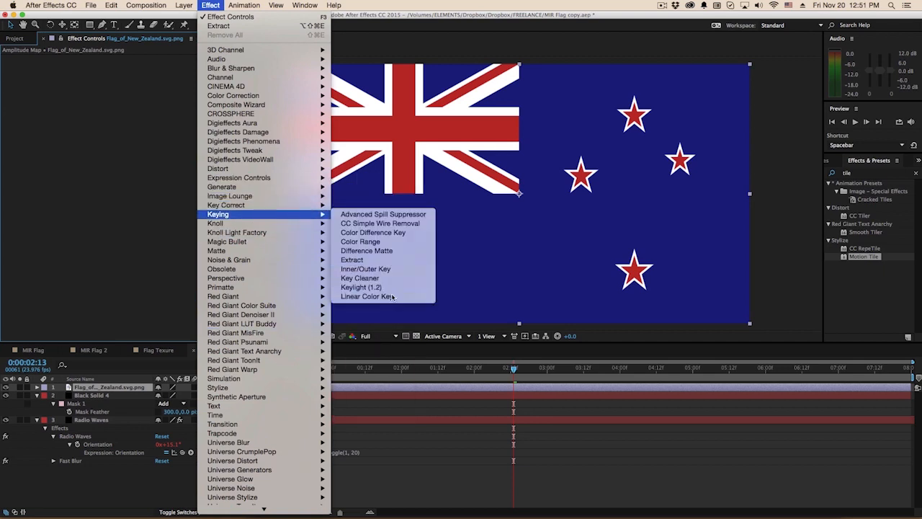
pyautogui.click(367, 296)
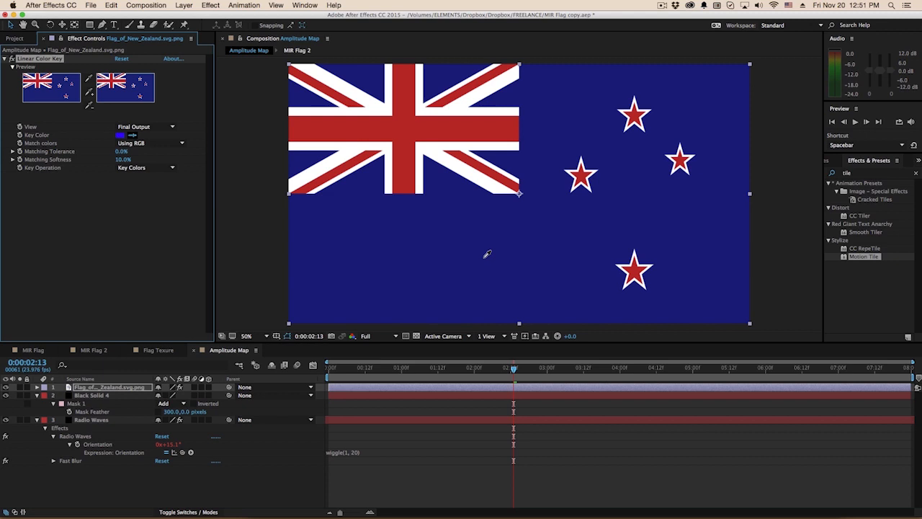
pyautogui.click(485, 255)
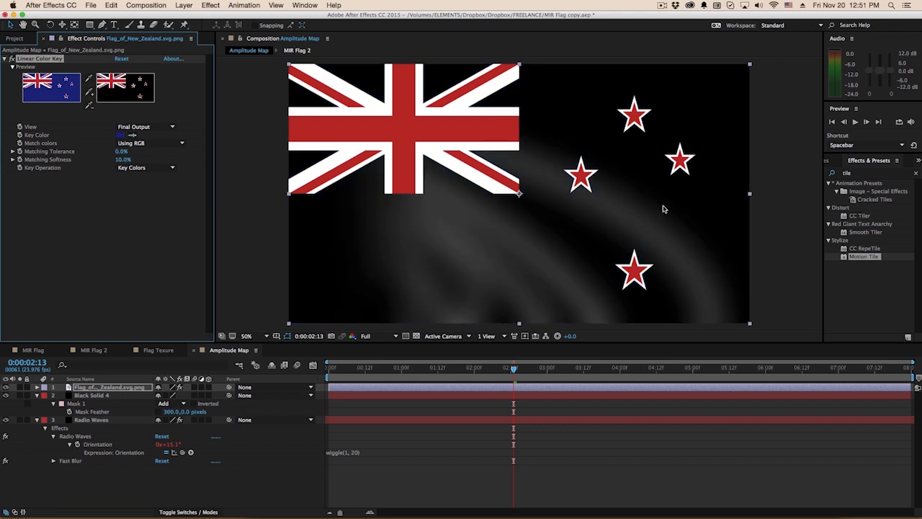
# Apply a Fill effect to the keyed flag image and set its color to white (FFFFFF)
pyautogui.click(210, 5)
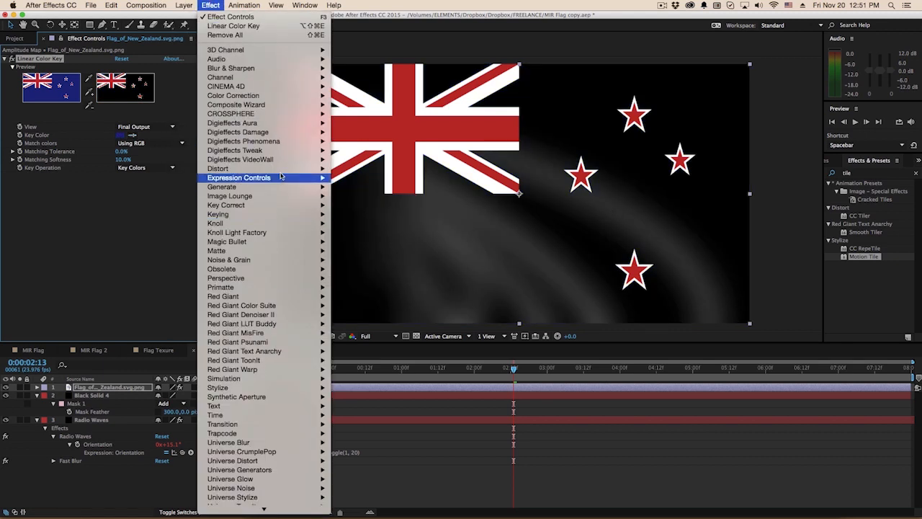
pyautogui.moveTo(288, 187)
pyautogui.click(351, 323)
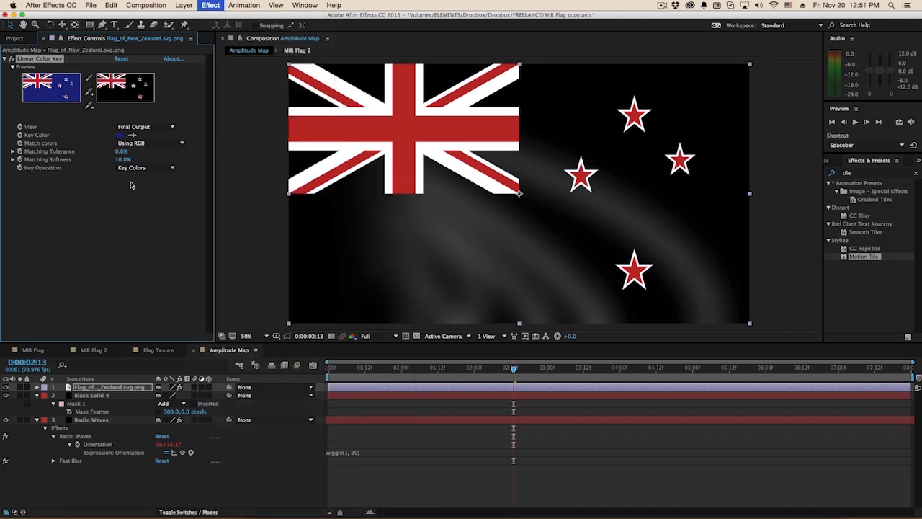
pyautogui.click(120, 201)
pyautogui.click(555, 431)
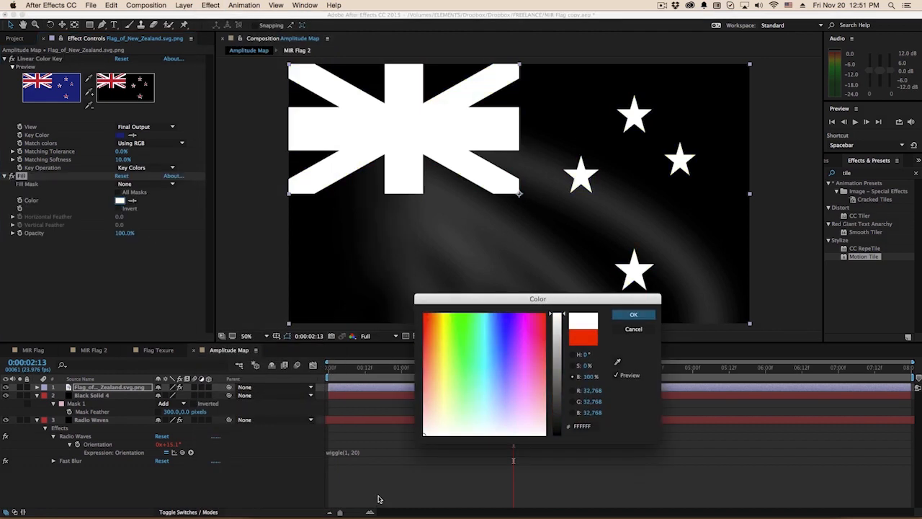
pyautogui.press('Return')
# Apply Fast Blur to the flag image with a blurriness of 13 and Repeat Edge Pixels enabled
pyautogui.click(193, 5)
pyautogui.moveTo(210, 5)
pyautogui.moveTo(249, 68)
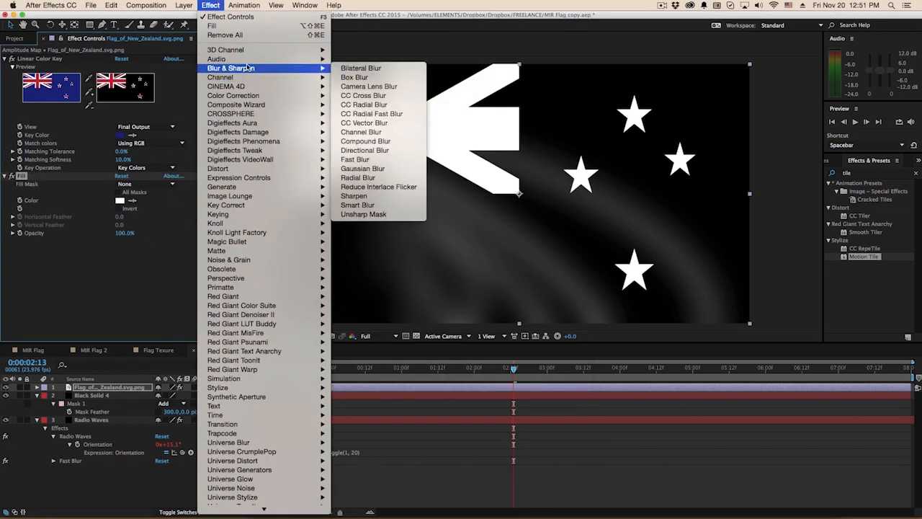
pyautogui.click(354, 159)
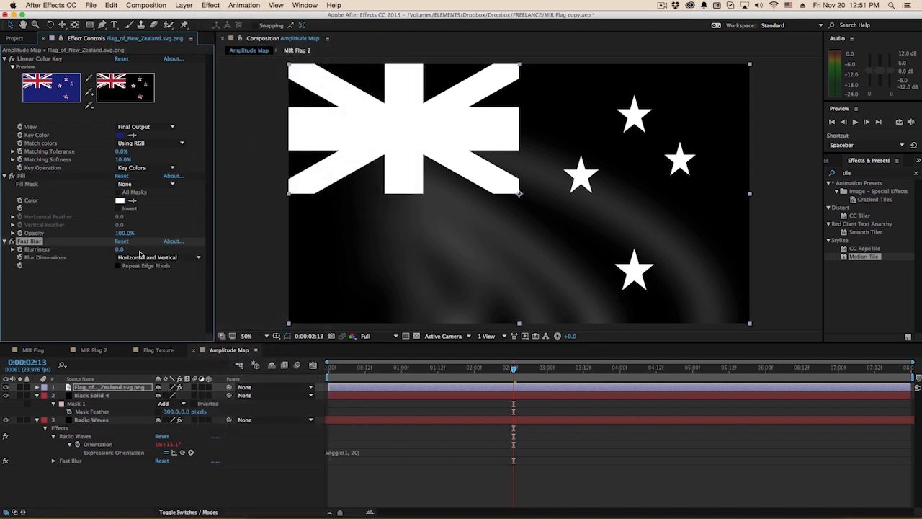
pyautogui.moveTo(120, 250)
pyautogui.mouseDown()
pyautogui.moveTo(130, 250)
pyautogui.moveTo(108, 252)
pyautogui.mouseUp()
pyautogui.click(118, 265)
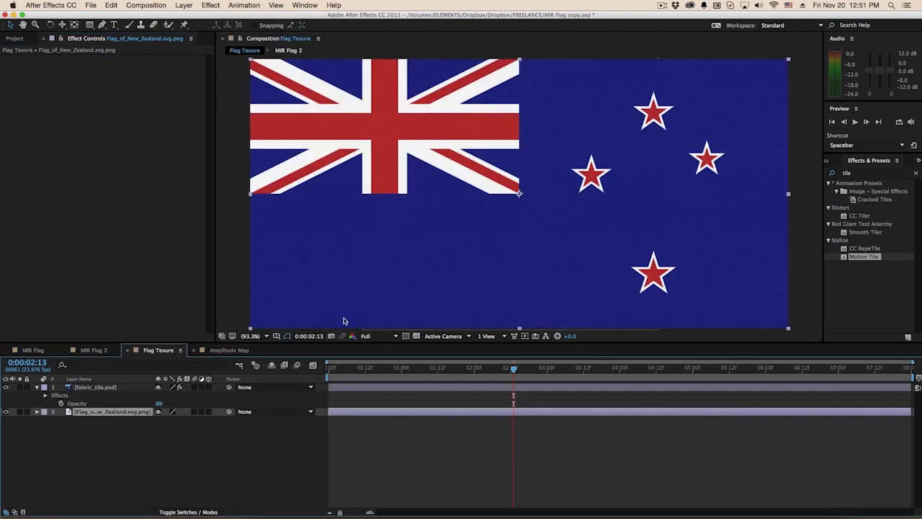
# Set the Mir fractal amplitude of the MIR Flag layer in MIR Flag 2 to -1500 and inspect the raised shapes
pyautogui.click(166, 352)
pyautogui.click(94, 350)
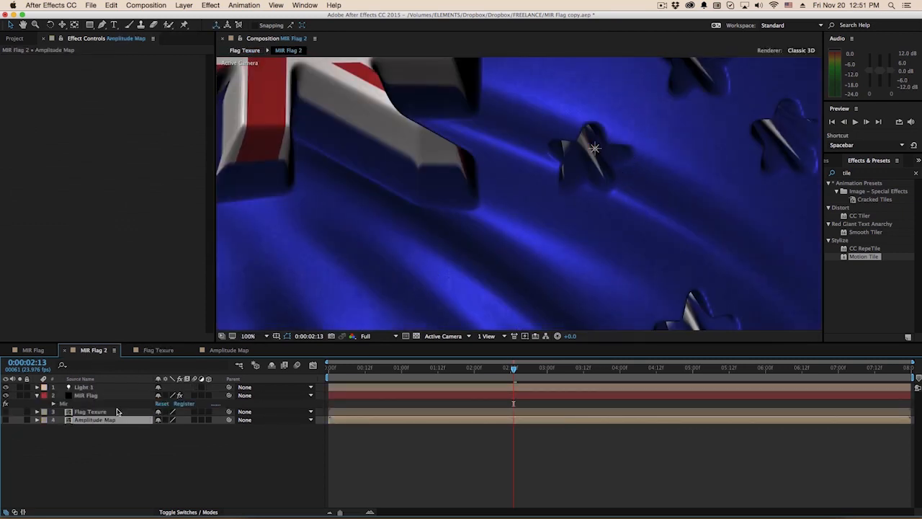
pyautogui.click(87, 395)
pyautogui.scroll(-5, 164, 261)
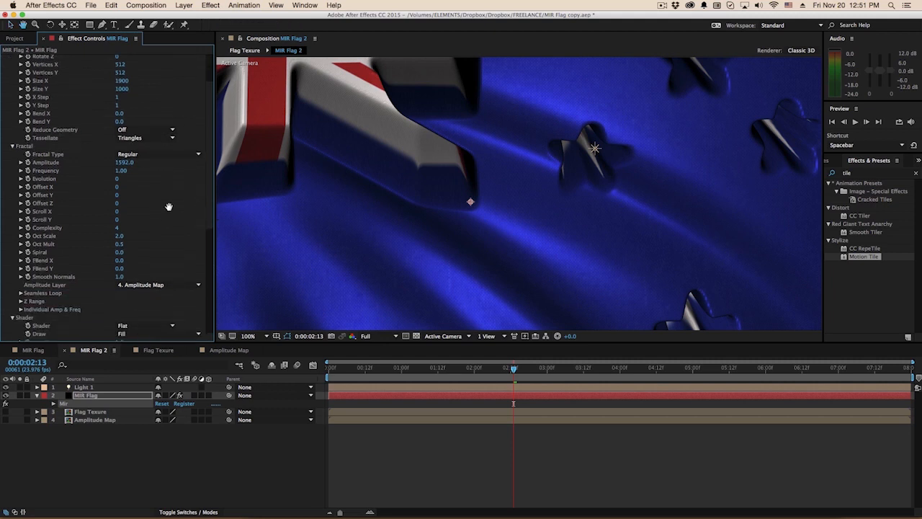
pyautogui.click(124, 163)
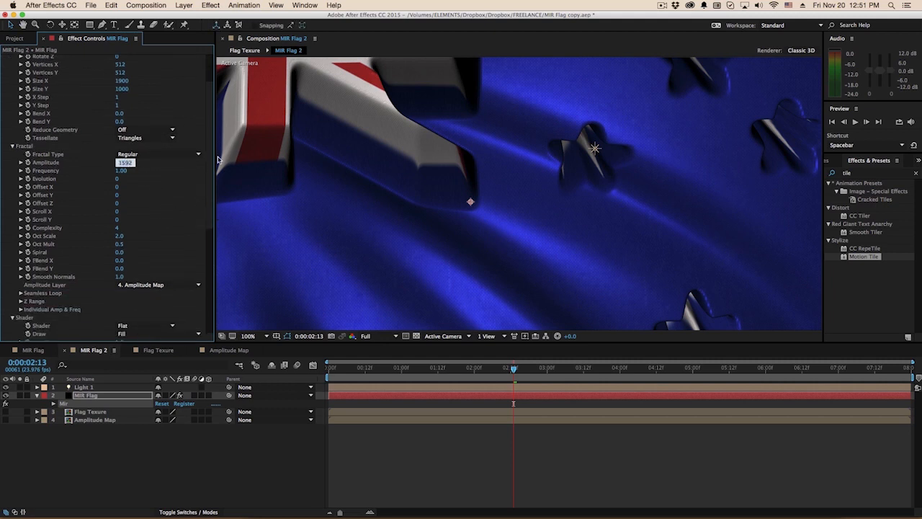
pyautogui.write('4')
pyautogui.write('1500')
pyautogui.press('Return')
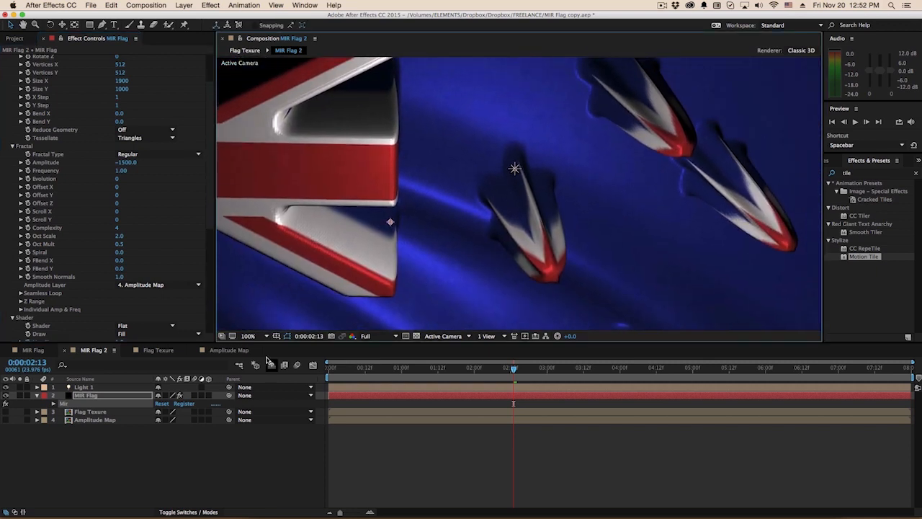
pyautogui.scroll(3, 362, 63)
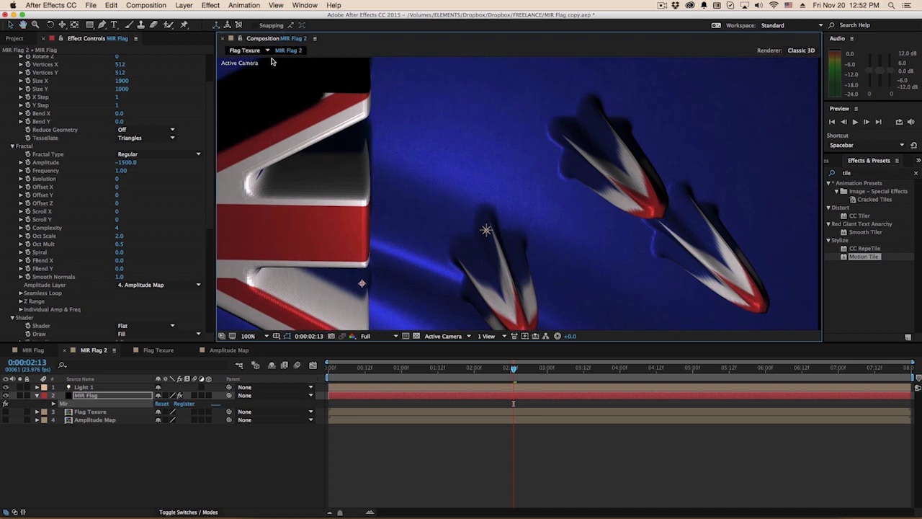
# Open a second composition viewer showing Amplitude Map beside MIR Flag 2, and fit the MIR Flag 2 view to its viewer
pyautogui.click(229, 350)
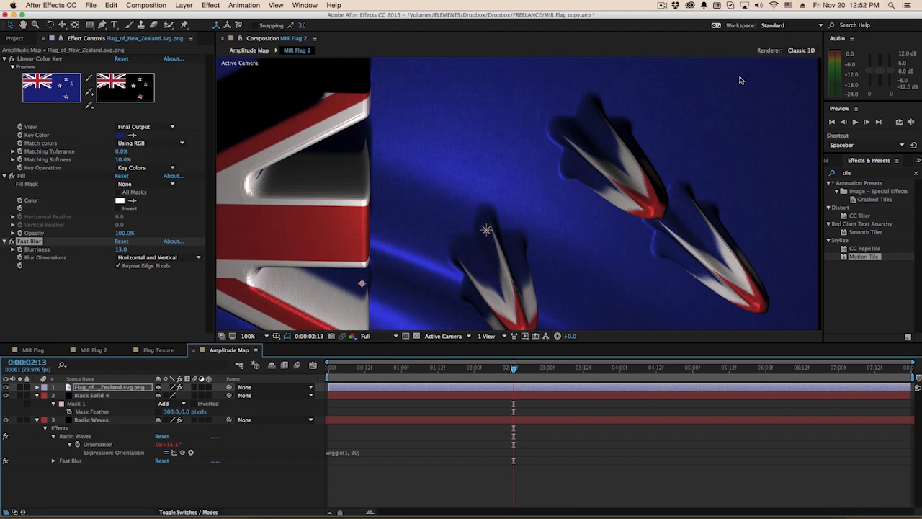
pyautogui.click(277, 5)
pyautogui.click(286, 6)
pyautogui.click(277, 5)
pyautogui.click(288, 18)
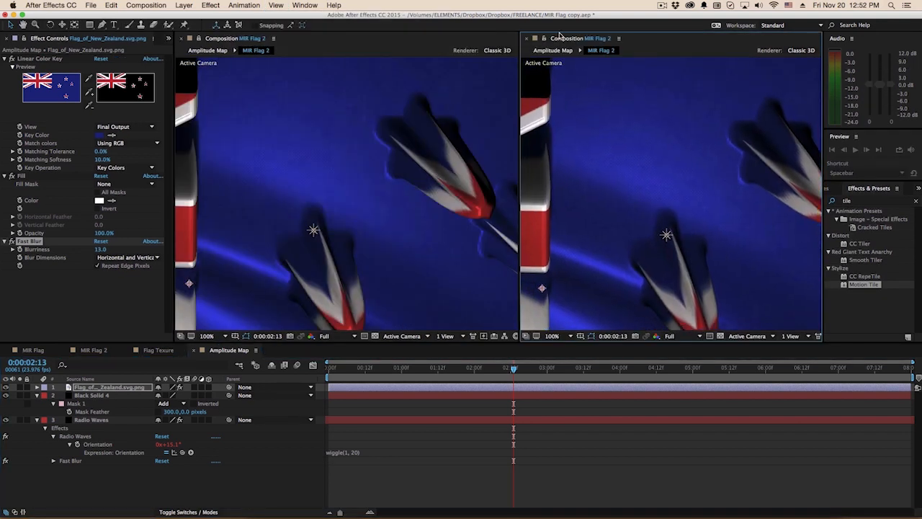
pyautogui.click(552, 49)
pyautogui.moveTo(515, 201); pyautogui.dragTo(205, 61)
pyautogui.click(211, 342)
pyautogui.click(220, 349)
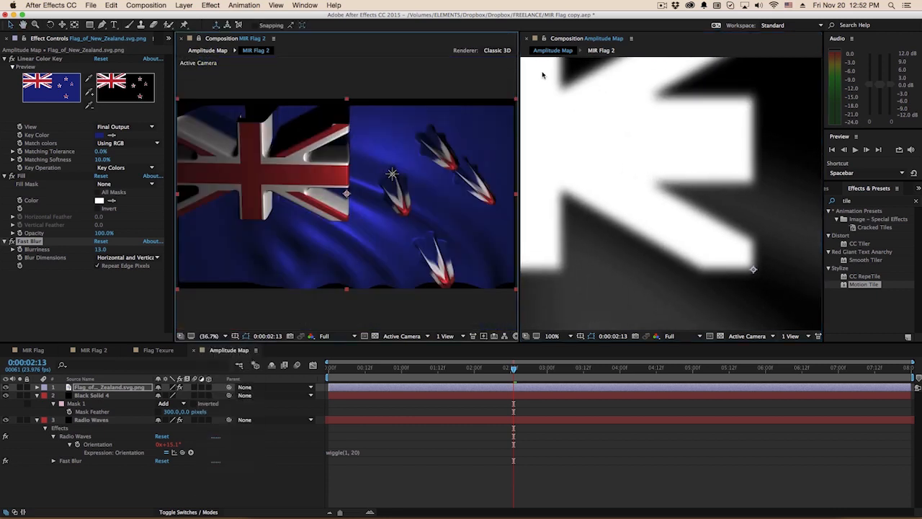
# Reduce the opacity of the blurred flag image in the Amplitude Map composition to 2%
pyautogui.click(551, 36)
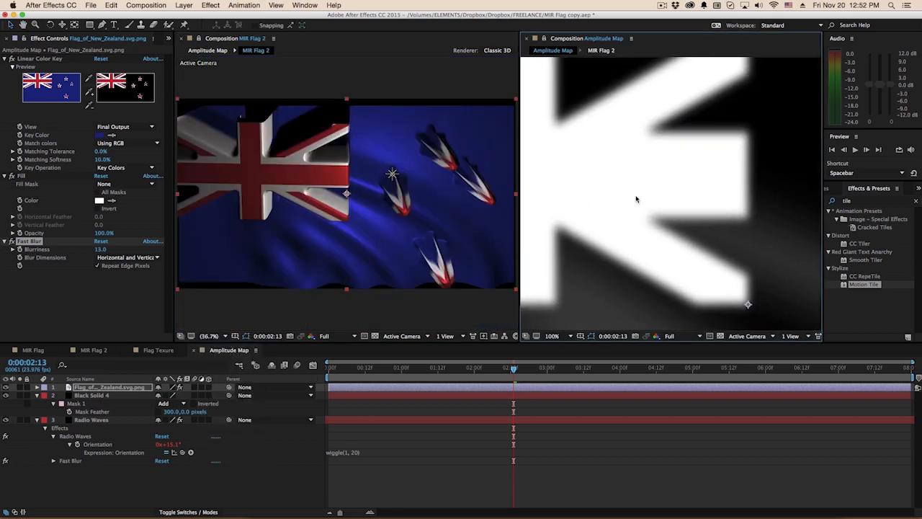
pyautogui.scroll(-3, 634, 198)
pyautogui.scroll(1, 736, 206)
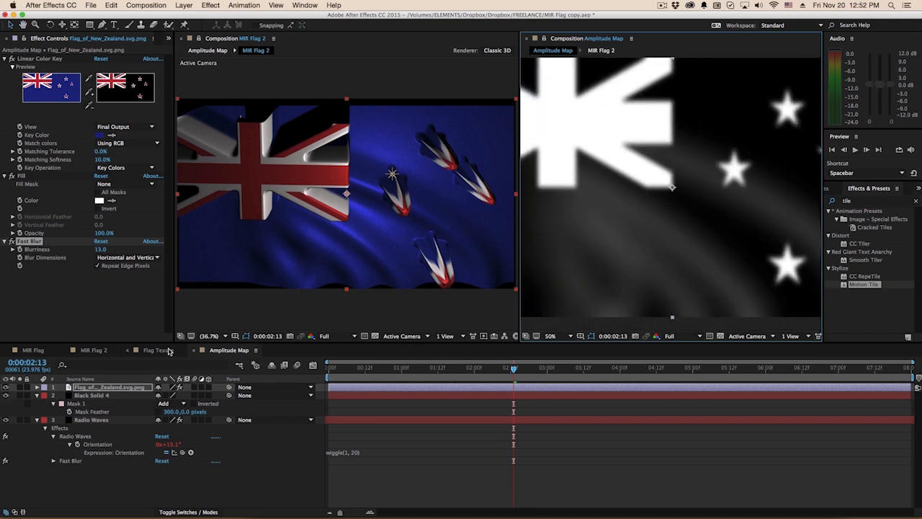
pyautogui.click(245, 359)
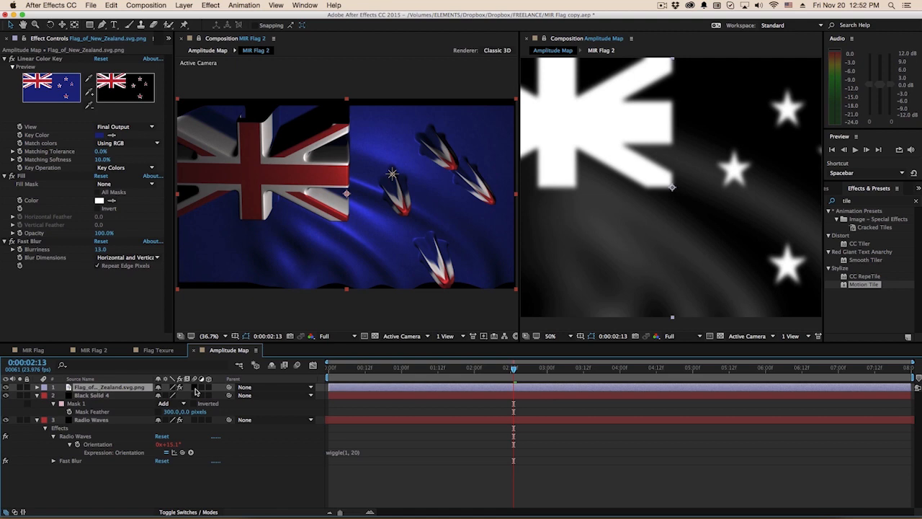
pyautogui.press('t')
pyautogui.click(164, 395)
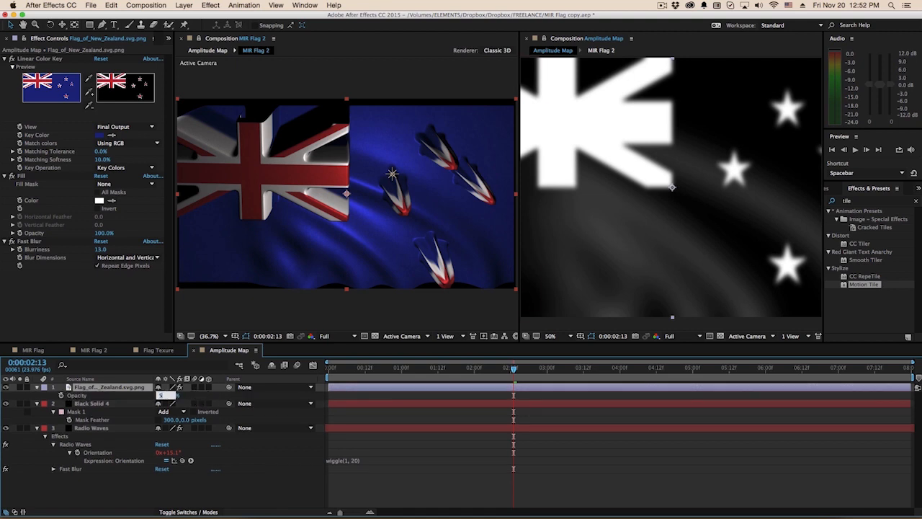
pyautogui.write('5')
pyautogui.press('Return')
pyautogui.click(160, 395)
pyautogui.write('2')
pyautogui.click(236, 479)
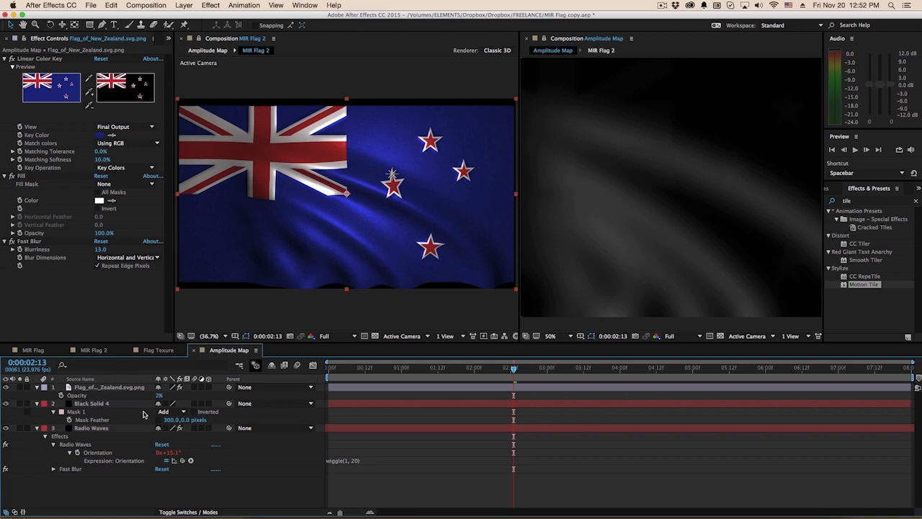
# Widen the MIR Flag 2 viewer and set the Specular value in the MIR Flag layer's Mir material to 36
pyautogui.click(392, 226)
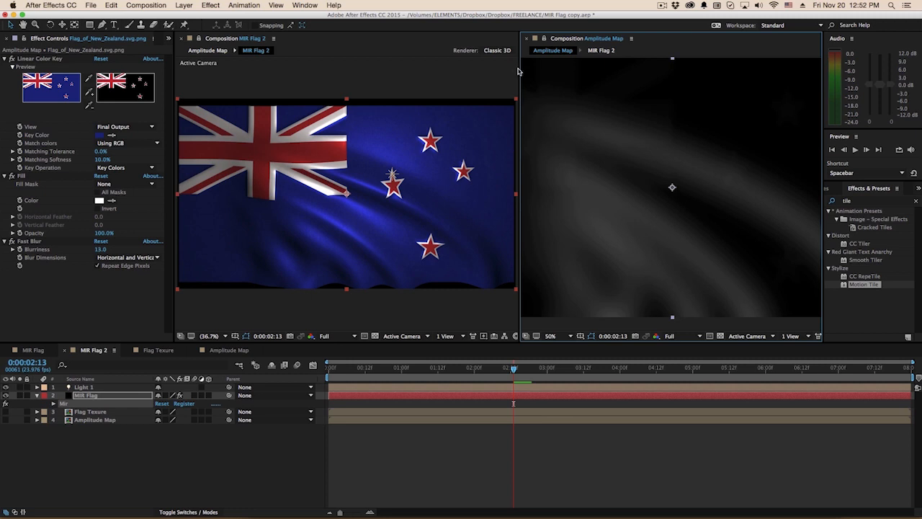
pyautogui.moveTo(518, 70); pyautogui.dragTo(765, 70)
pyautogui.click(85, 395)
pyautogui.scroll(-5, 122, 238)
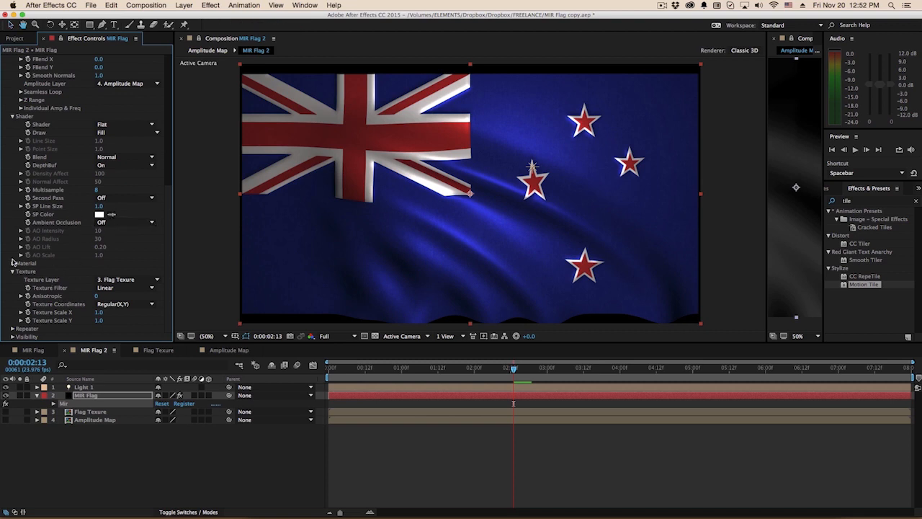
pyautogui.click(12, 263)
pyautogui.scroll(-4, 90, 216)
pyautogui.moveTo(101, 239)
pyautogui.mouseDown()
pyautogui.moveTo(65, 243)
pyautogui.moveTo(113, 234)
pyautogui.mouseUp()
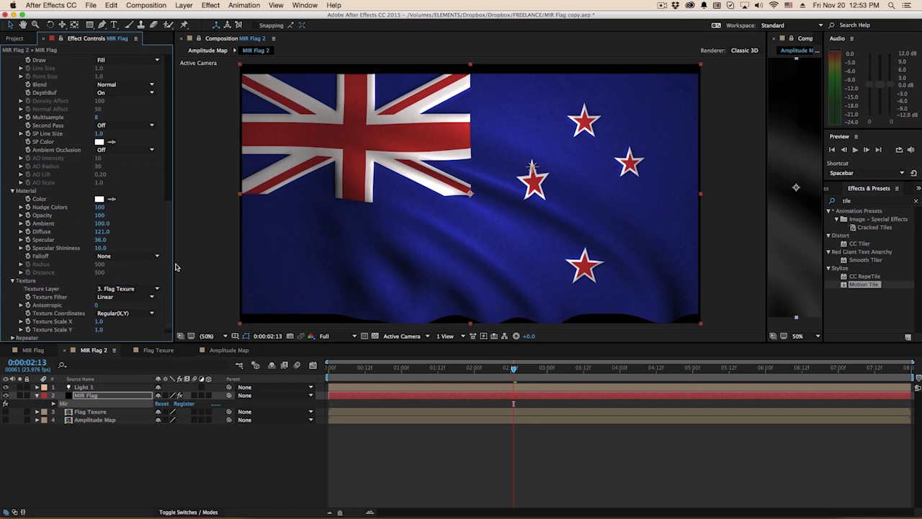
# Open the Amplitude Map precomp used in the MIR Flag composition and preview it with the Edge Pin layer selected
pyautogui.click(51, 351)
pyautogui.doubleClick(92, 453)
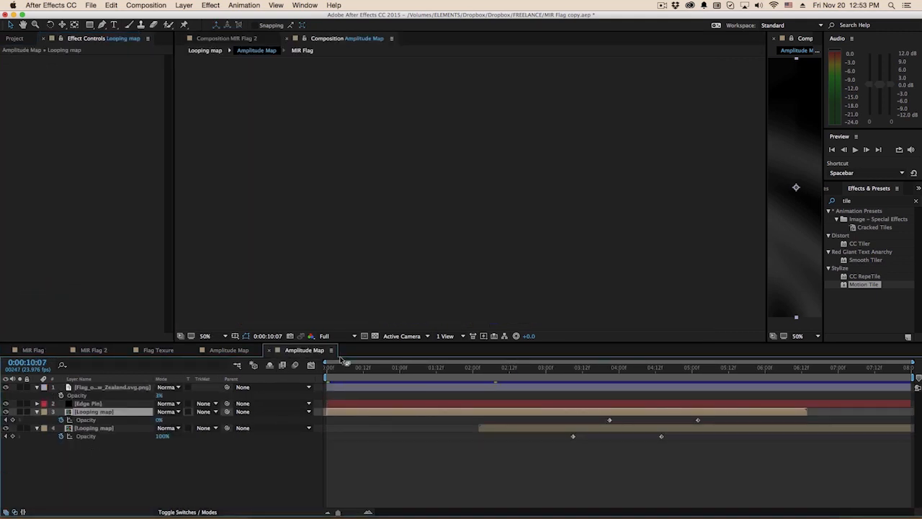
pyautogui.click(103, 405)
pyautogui.click(533, 368)
pyautogui.press('space')
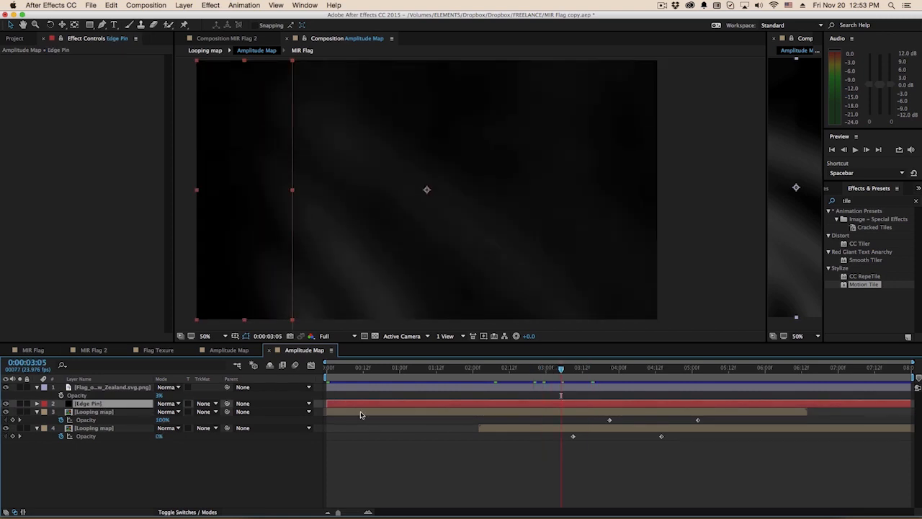
# Inspect the Looping map precomp, then examine the Amplitude Map's layer crossfade and the effects on its flag image
pyautogui.doubleClick(90, 412)
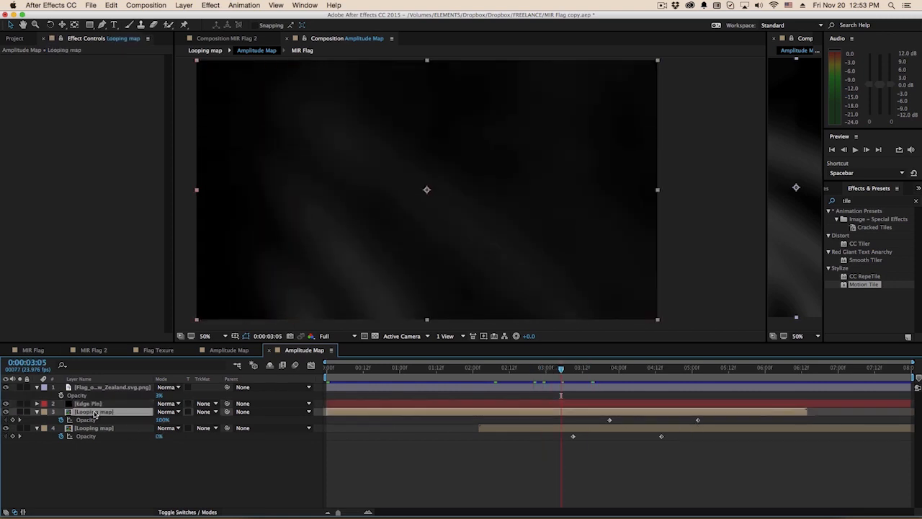
pyautogui.moveTo(429, 372); pyautogui.dragTo(608, 388)
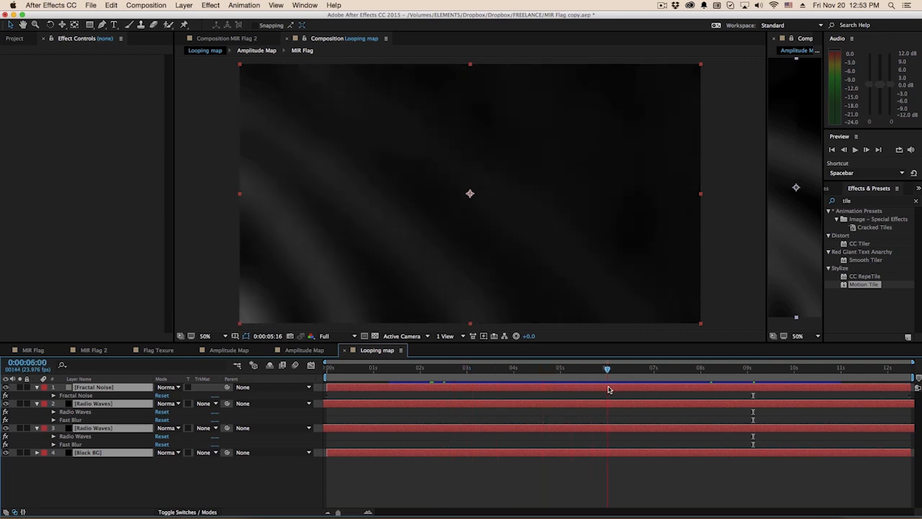
pyautogui.press('super+w')
pyautogui.moveTo(609, 382)
pyautogui.mouseDown()
pyautogui.moveTo(593, 385)
pyautogui.moveTo(616, 385)
pyautogui.mouseUp()
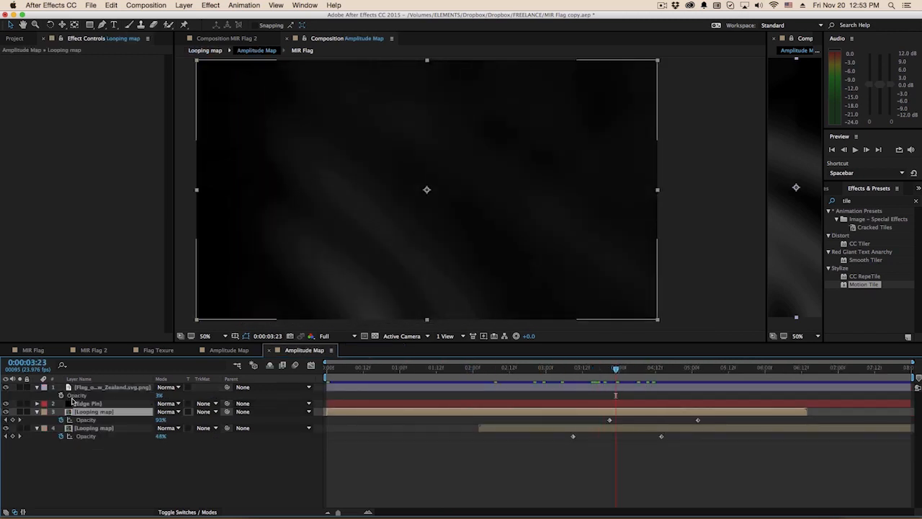
pyautogui.click(105, 387)
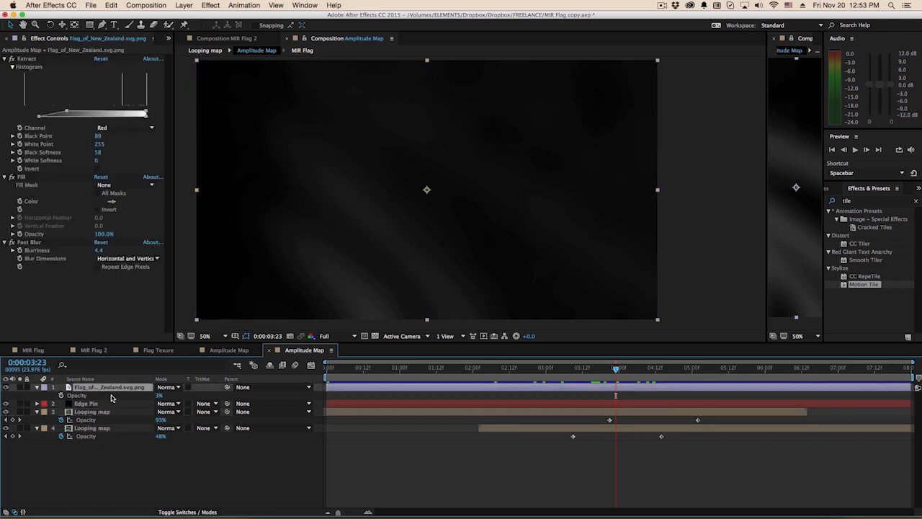
pyautogui.moveTo(474, 372); pyautogui.dragTo(537, 371)
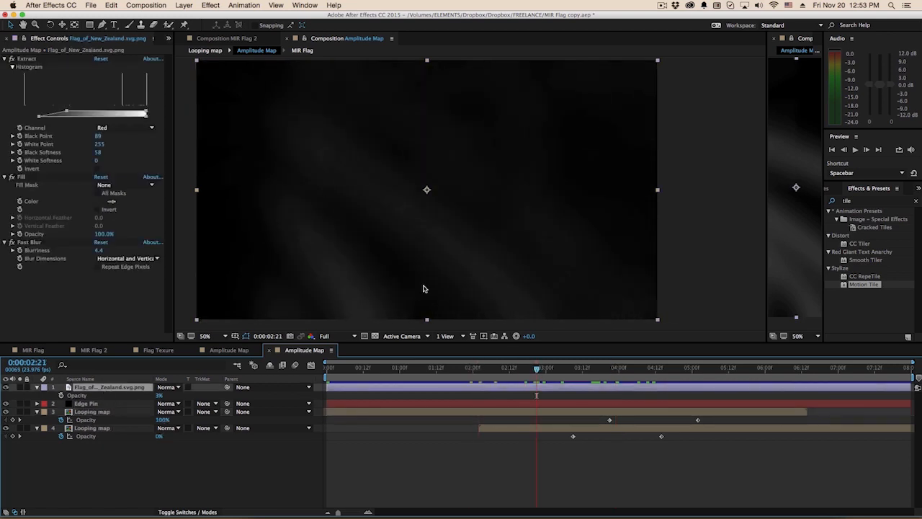
# Solo the two Radio Waves layers in Looping map in turn, scrub them, and adjust the viewer exposure to examine the map
pyautogui.doubleClick(119, 412)
pyautogui.click(79, 486)
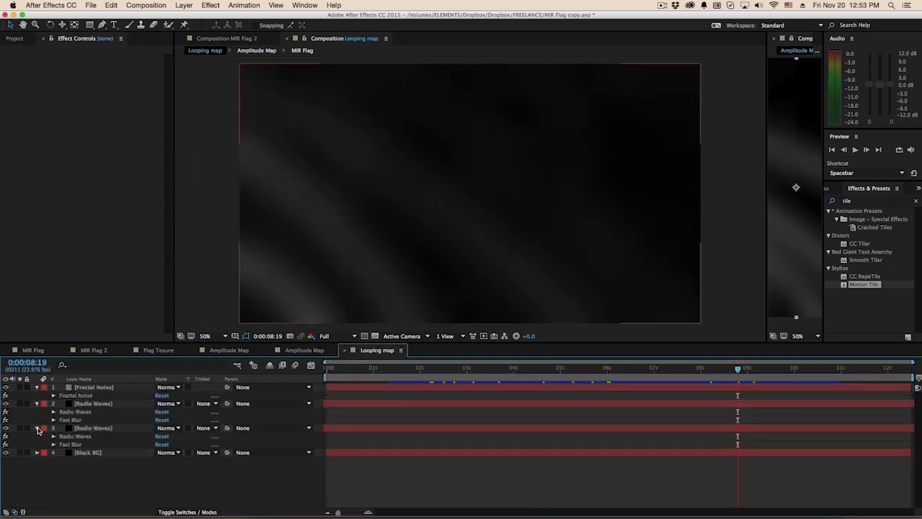
pyautogui.click(20, 428)
pyautogui.moveTo(377, 369); pyautogui.dragTo(544, 382)
pyautogui.click(19, 428)
pyautogui.click(18, 404)
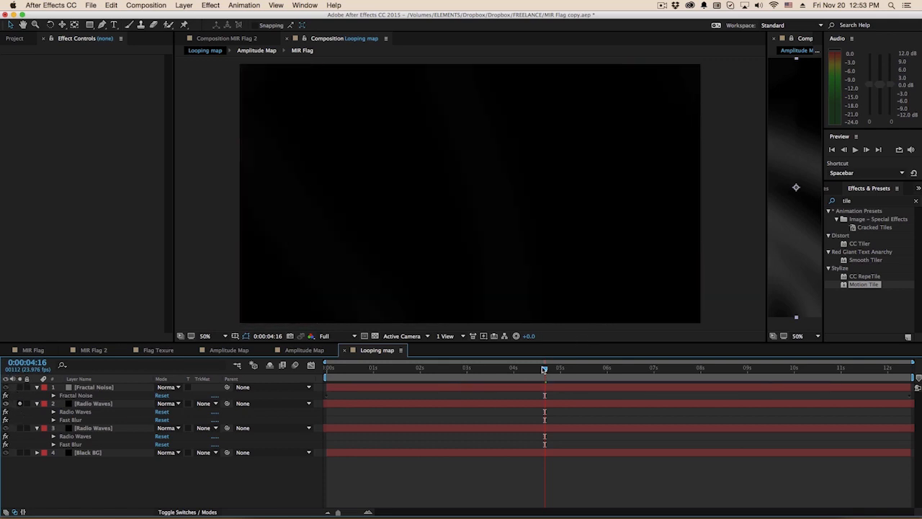
pyautogui.moveTo(533, 335); pyautogui.dragTo(502, 396)
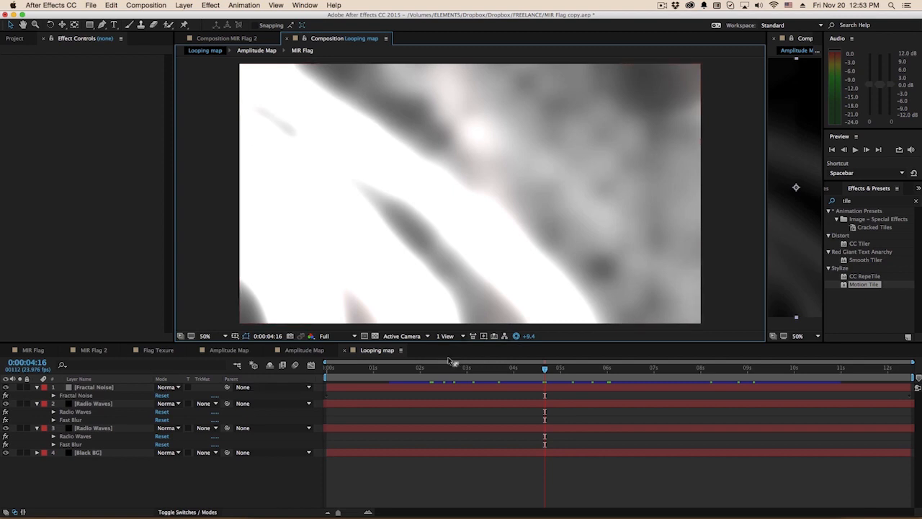
# Reveal the opacity of the upper Radio Waves and Fractal Noise layers, and scrub the soloed Fractal Noise
pyautogui.click(103, 405)
pyautogui.press('t')
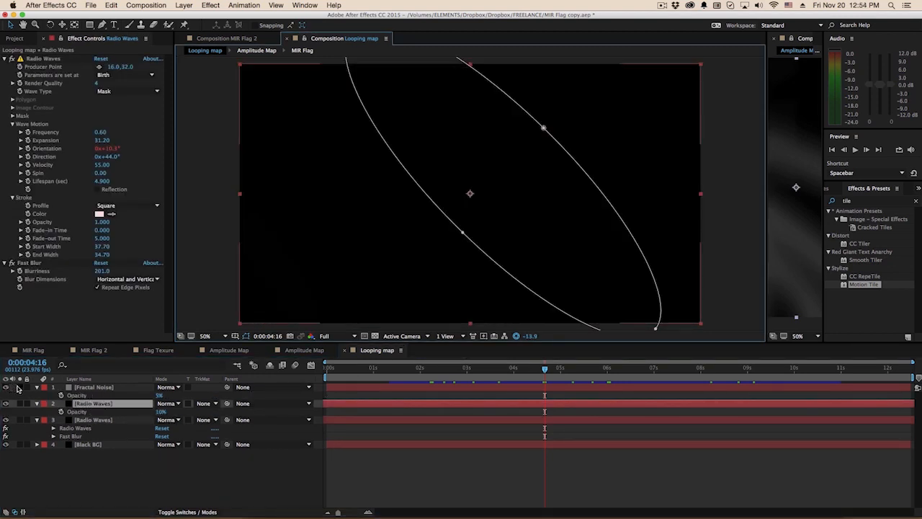
pyautogui.click(93, 387)
pyautogui.press('t')
pyautogui.moveTo(545, 368); pyautogui.dragTo(439, 369)
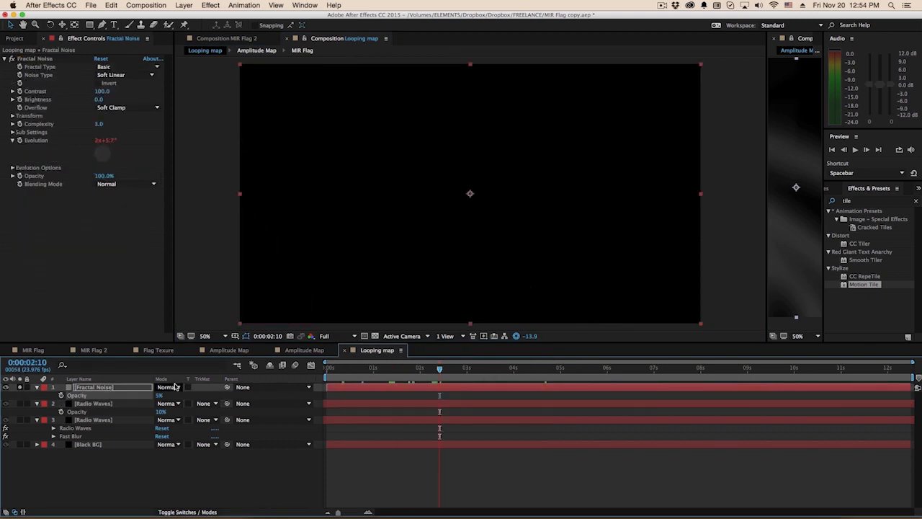
# Examine the Fractal Noise layer's Offset Turbulence keyframes and Evolution expression, preview its motion, and collapse the layer
pyautogui.press('u')
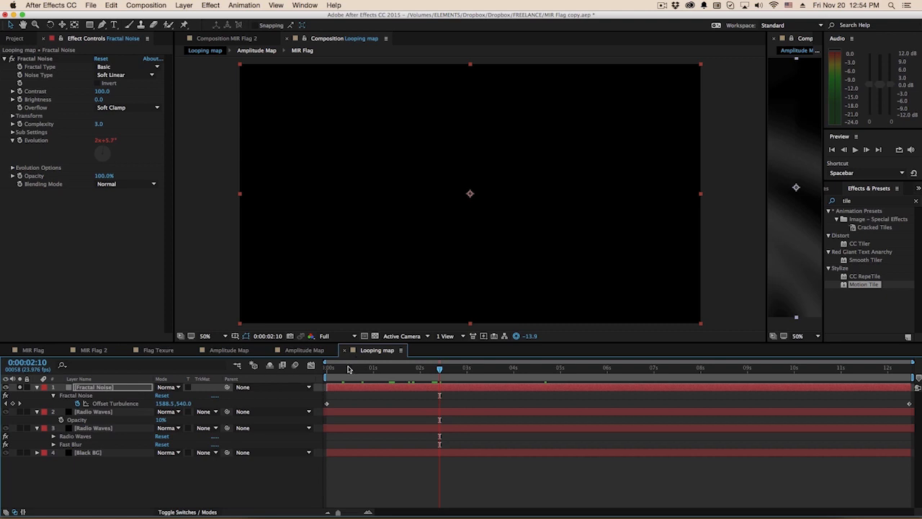
pyautogui.moveTo(441, 368); pyautogui.dragTo(496, 369)
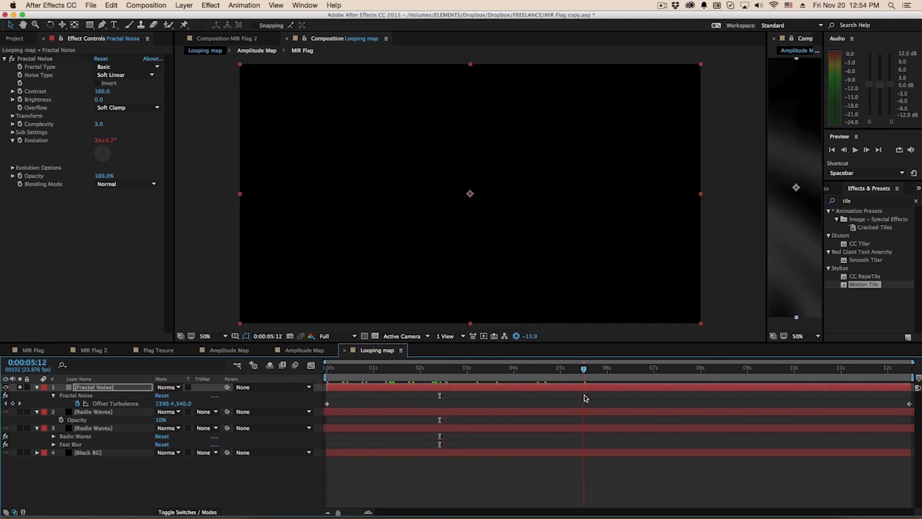
pyautogui.click(648, 368)
pyautogui.press('e')
pyautogui.press('e')
pyautogui.click(349, 412)
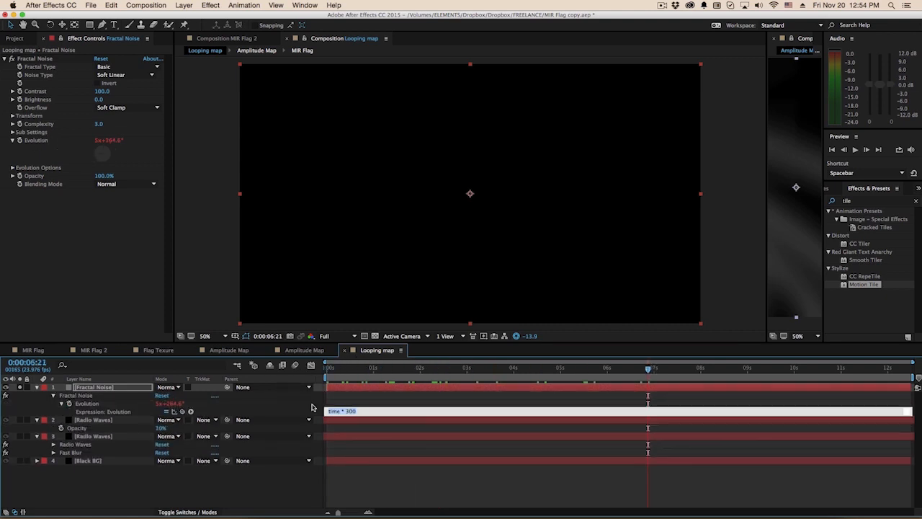
pyautogui.click(207, 396)
pyautogui.press('space')
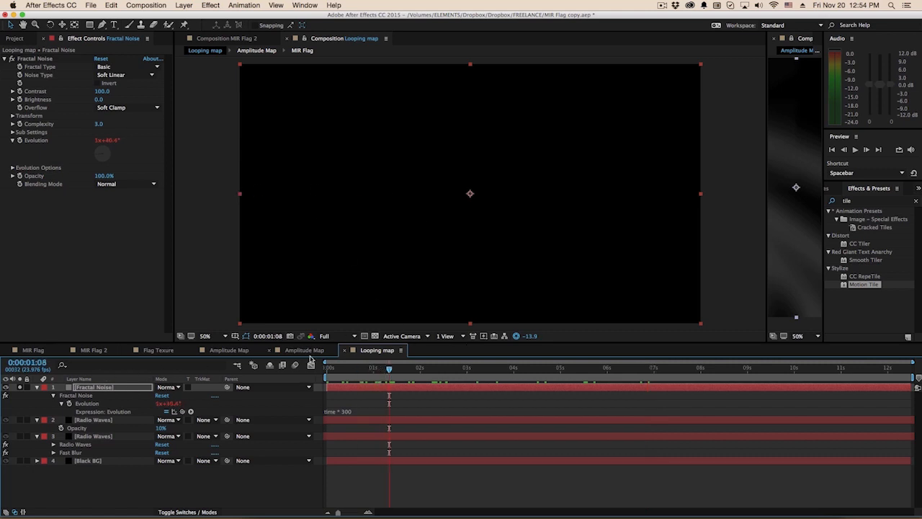
pyautogui.click(37, 387)
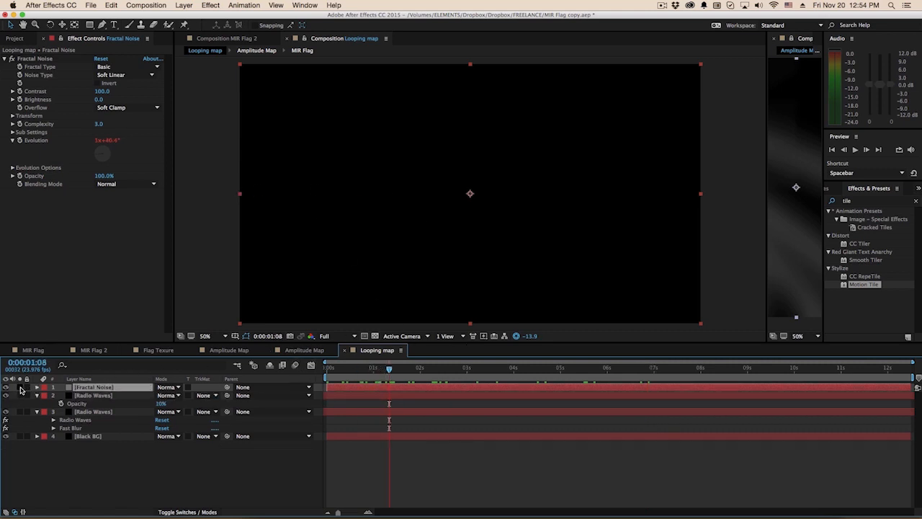
# Hide the Looks layer in the MIR Flag composition and adjust the camera framing with the Cam Null
pyautogui.click(31, 350)
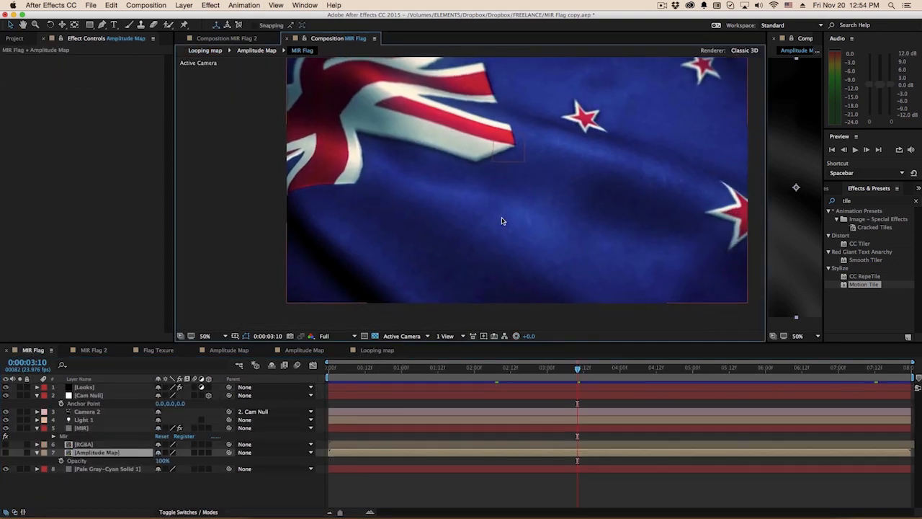
pyautogui.click(6, 387)
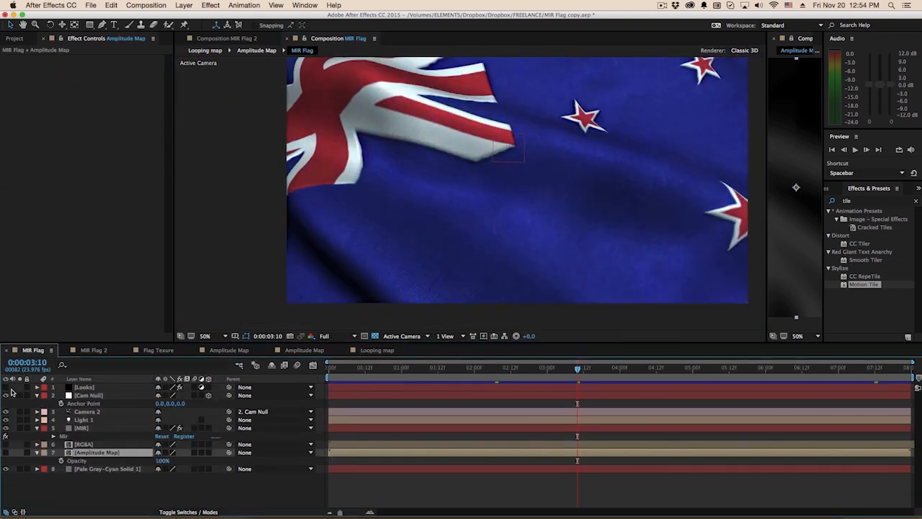
pyautogui.click(99, 395)
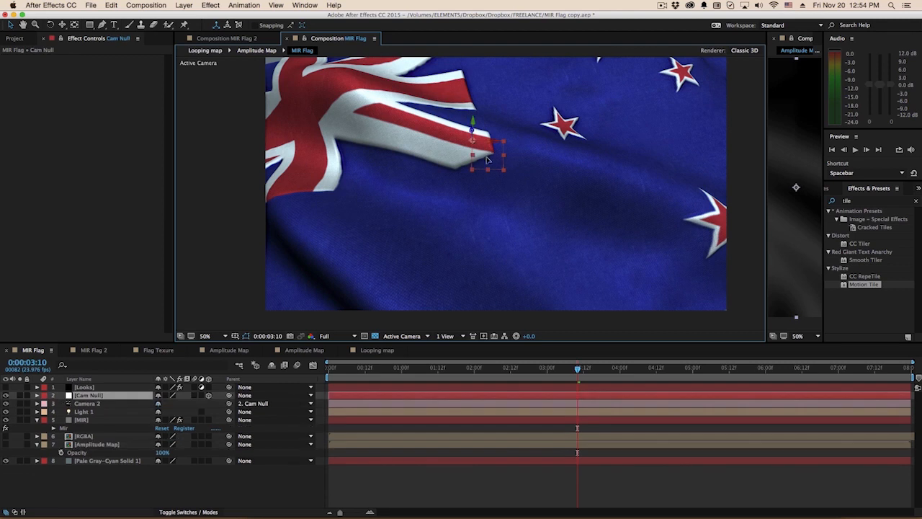
pyautogui.moveTo(498, 165); pyautogui.dragTo(477, 141)
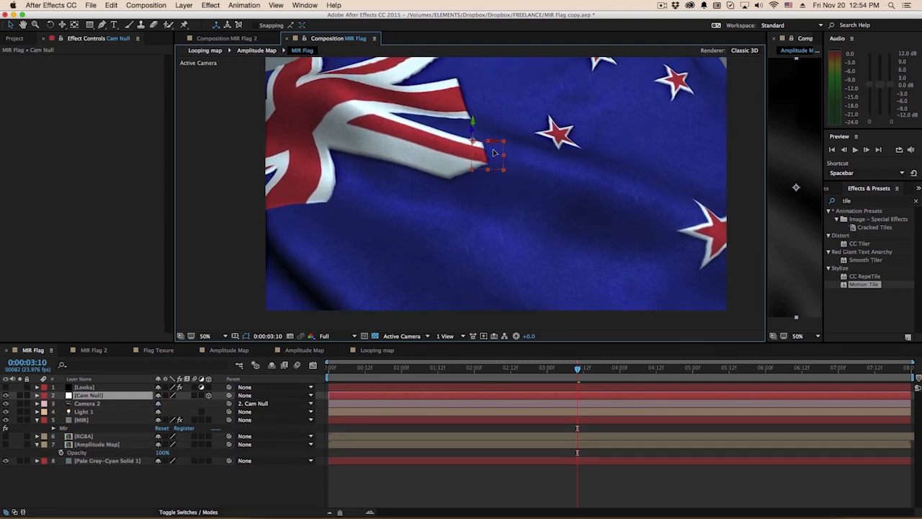
pyautogui.press('super+z')
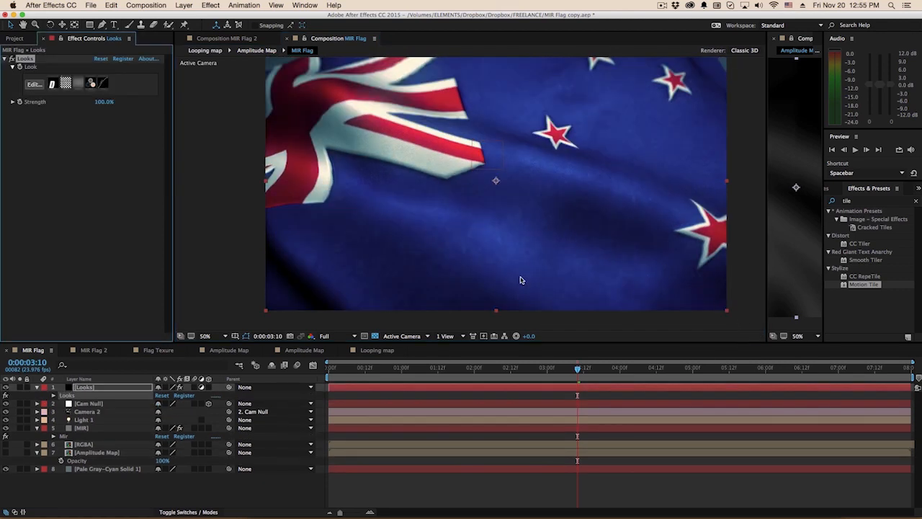
# Open the Looks effect for editing and add a pinned Swing-Tilt lens tool with a blur size of 0.80%
pyautogui.click(35, 85)
pyautogui.doubleClick(664, 160)
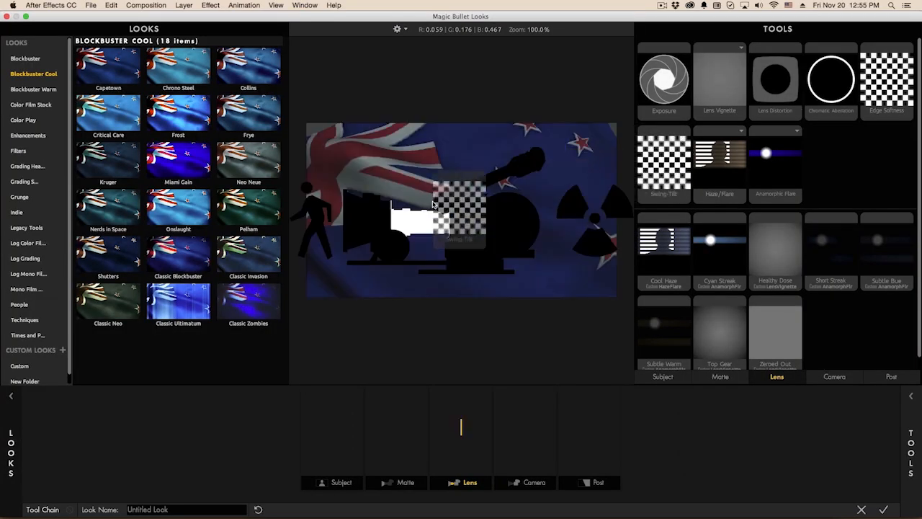
pyautogui.moveTo(826, 54); pyautogui.dragTo(793, 55)
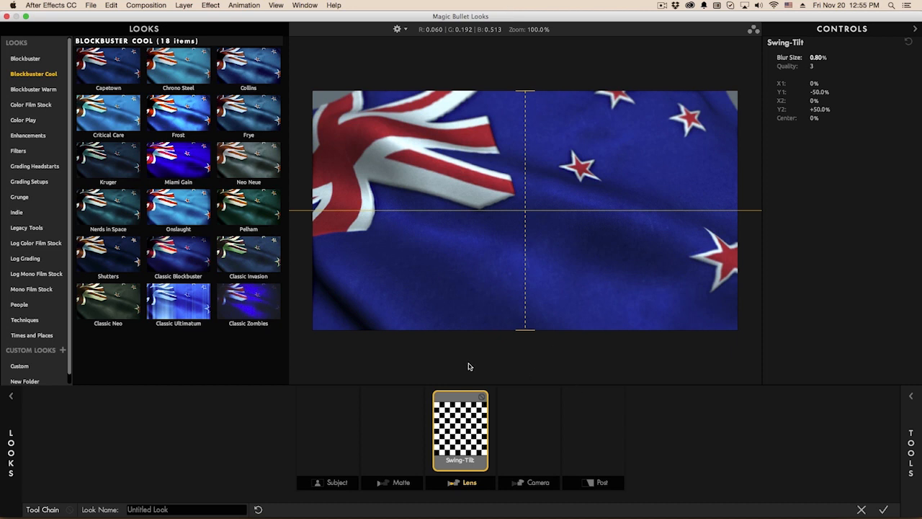
pyautogui.rightClick(467, 412)
pyautogui.click(484, 417)
# Apply the Classic Blockbuster look, shift the Lens Vignette center to about -10% X and -5% Y, and accept the look
pyautogui.click(166, 270)
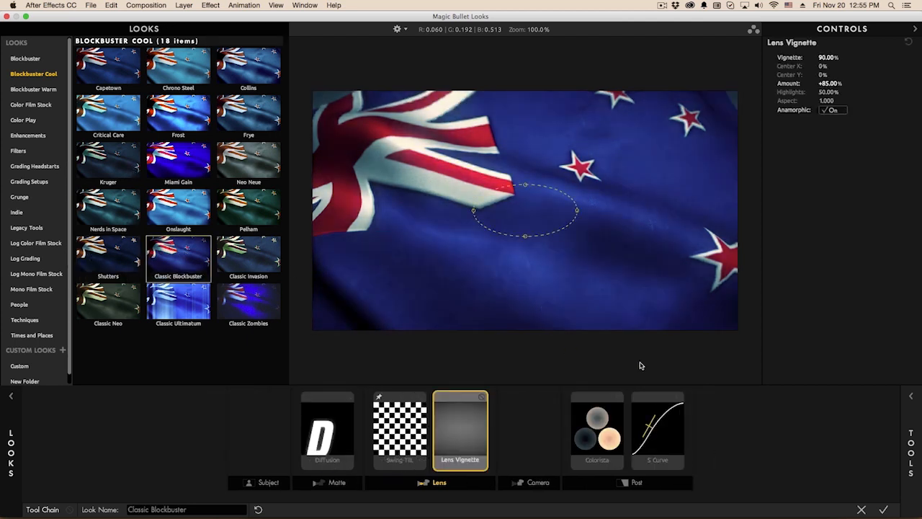
pyautogui.moveTo(535, 225); pyautogui.dragTo(502, 218)
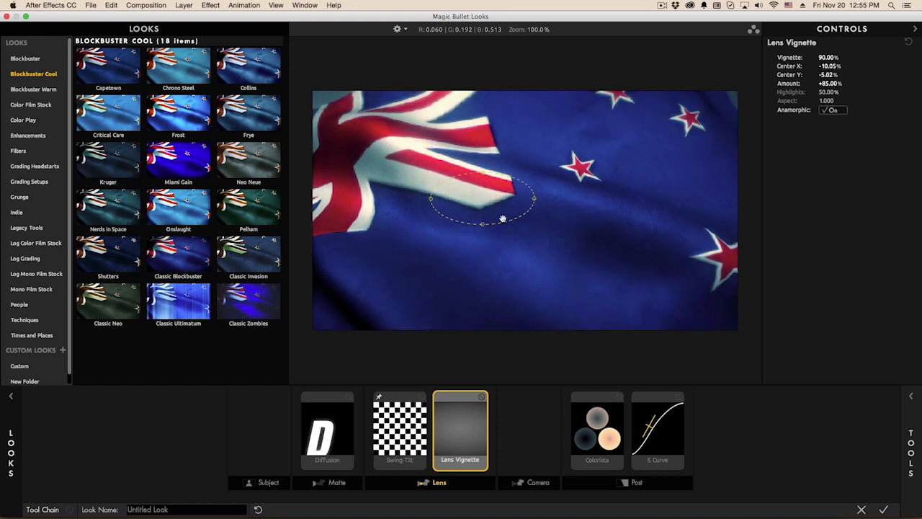
pyautogui.click(883, 509)
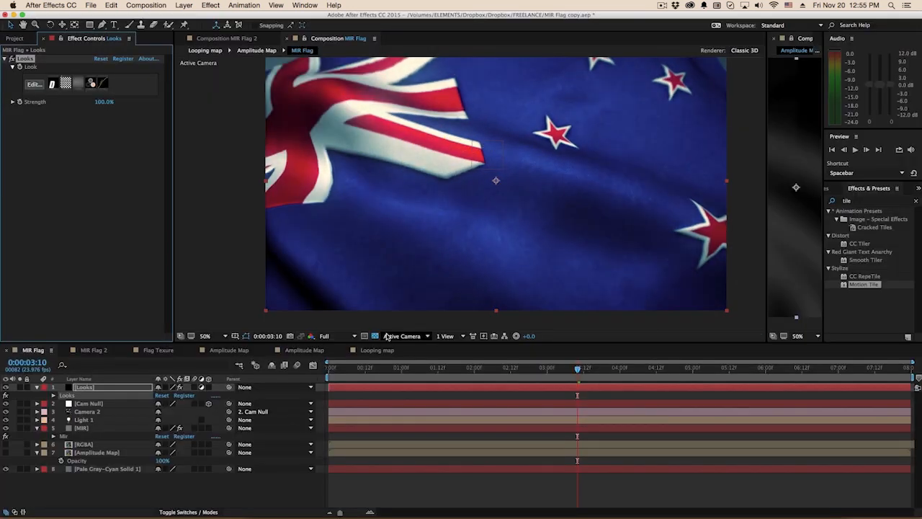
# Add US_flag_48_stars.svg.png to the Texture Map composition between the fabric tile and the New Zealand flag, and return to MIR Flag
pyautogui.click(83, 444)
pyautogui.moveTo(439, 369); pyautogui.dragTo(659, 385)
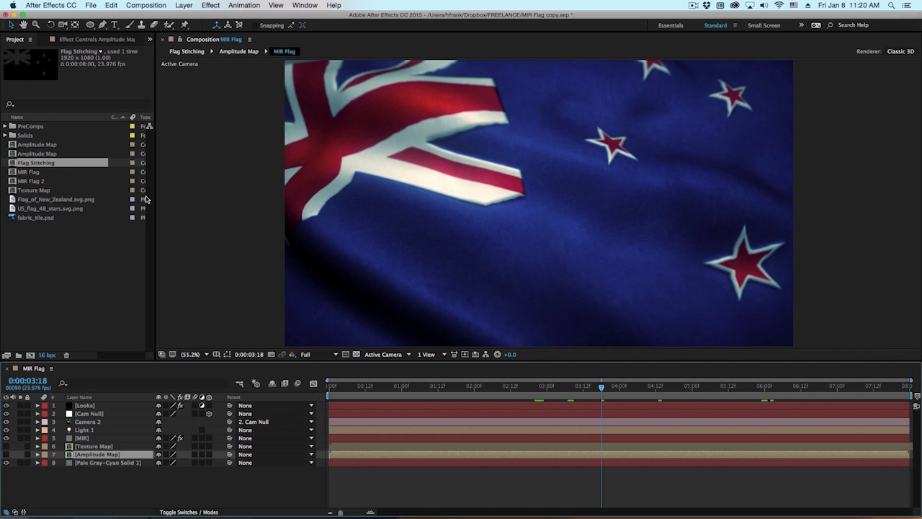
pyautogui.doubleClick(106, 447)
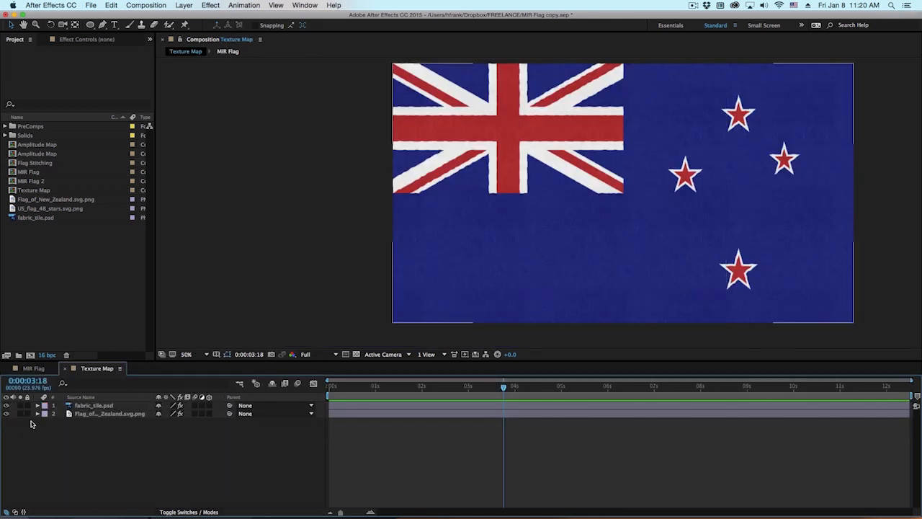
pyautogui.moveTo(40, 209); pyautogui.dragTo(109, 410)
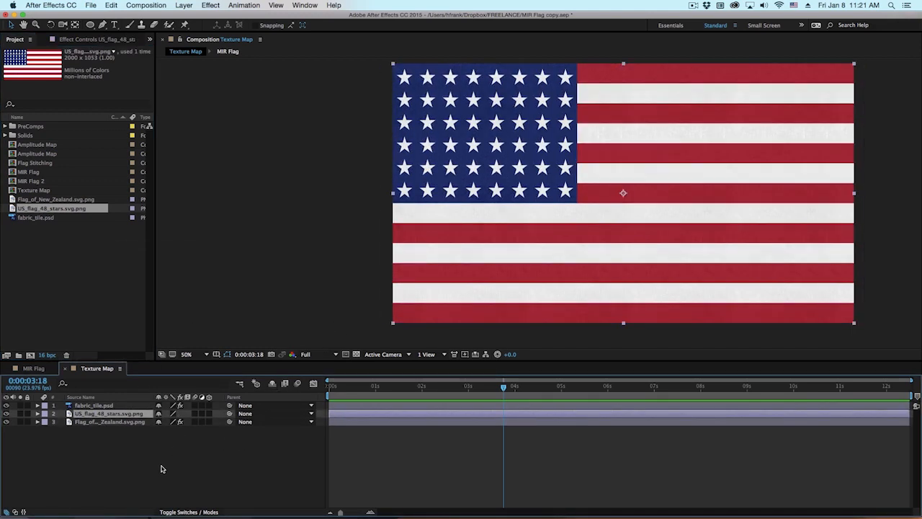
pyautogui.press('super+w')
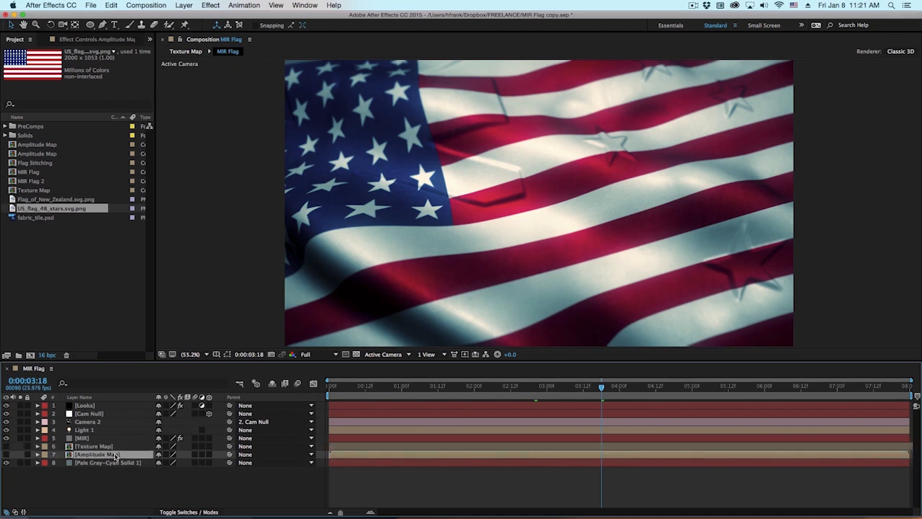
# In the Amplitude Map's Flag Stitching composition, duplicate the flag layer, hide the original, replace the duplicate's source with US_flag_48_stars.svg.png, and return to MIR Flag
pyautogui.doubleClick(113, 454)
pyautogui.click(103, 407)
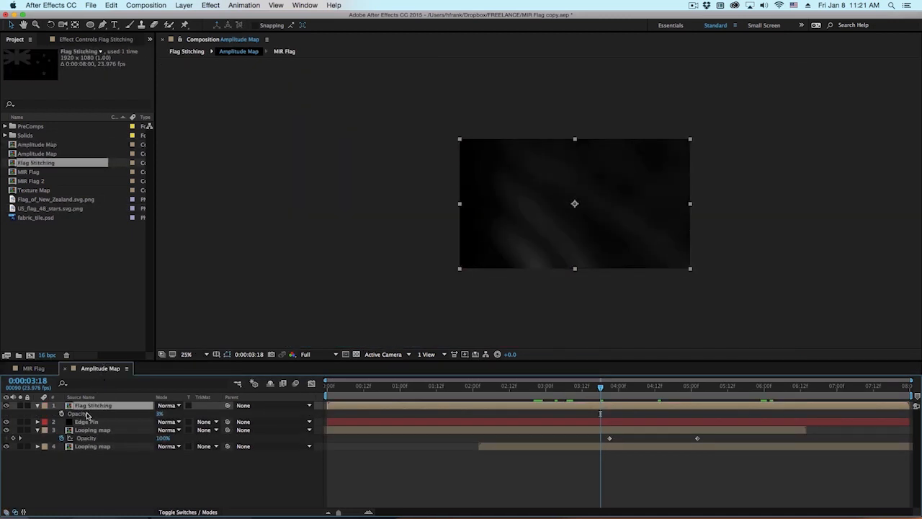
pyautogui.doubleClick(100, 407)
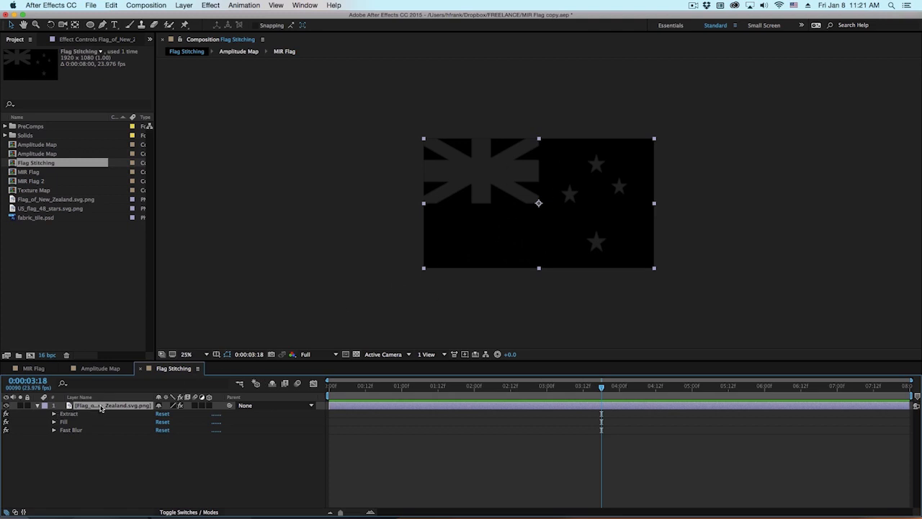
pyautogui.press('super+d')
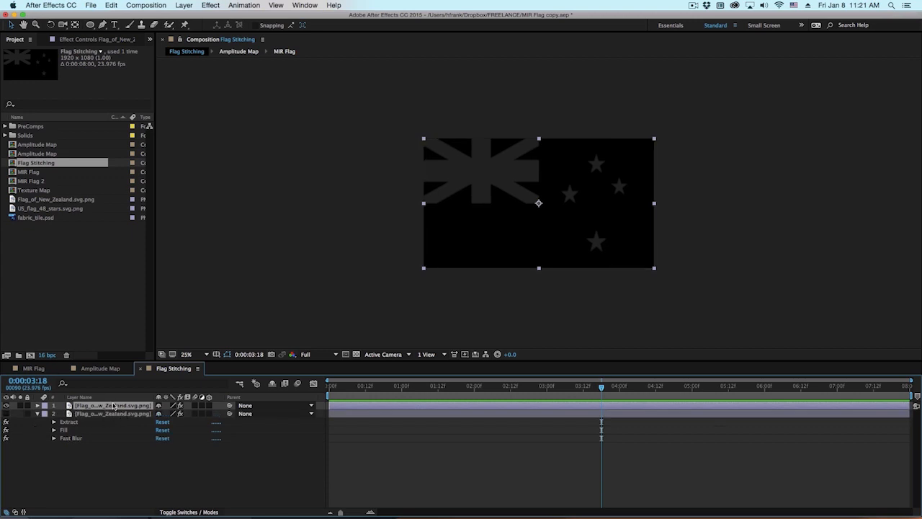
pyautogui.moveTo(41, 209); pyautogui.dragTo(103, 407)
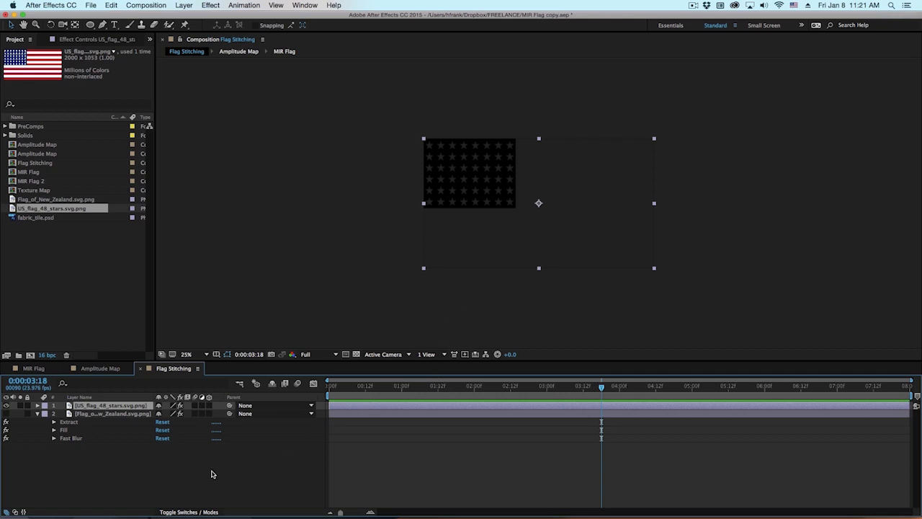
pyautogui.press('super+w')
pyautogui.press('super+w')
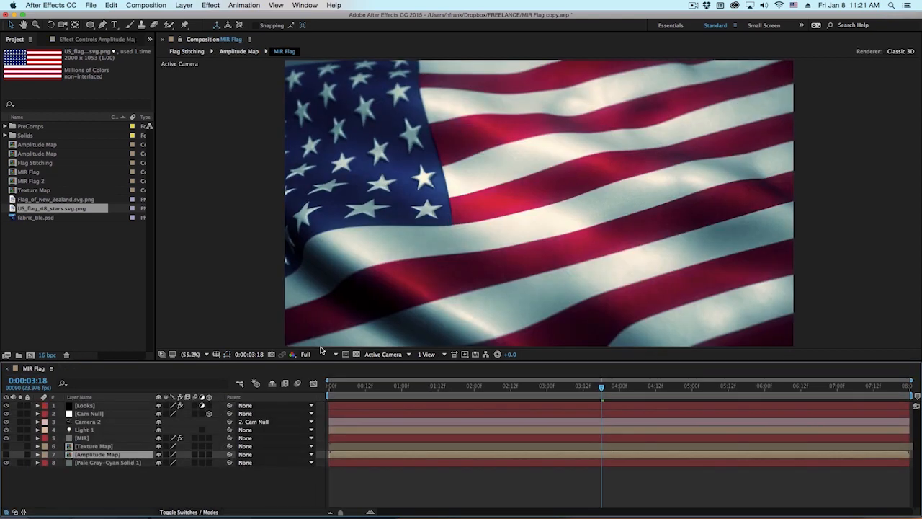
# Preview the waving US flag in the MIR Flag composition at several points between about 1 and 6 seconds
pyautogui.moveTo(587, 393); pyautogui.dragTo(652, 393)
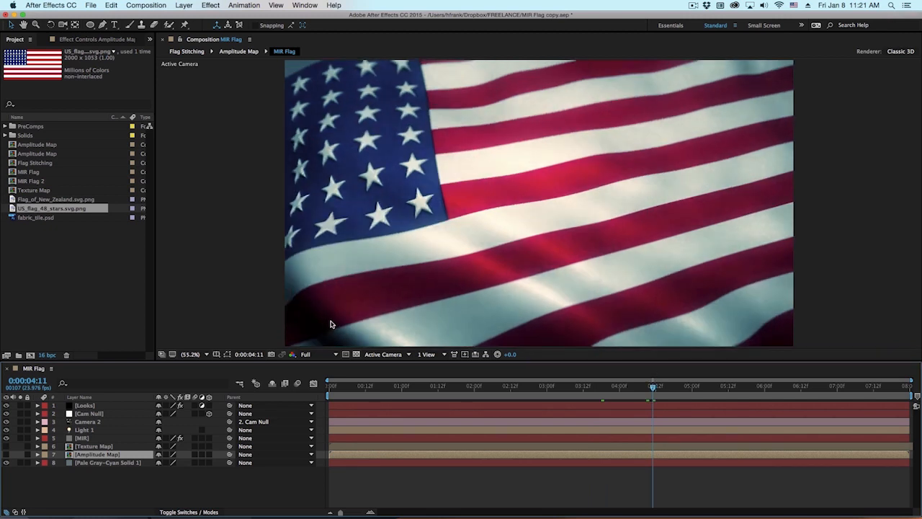
pyautogui.moveTo(724, 392); pyautogui.dragTo(736, 394)
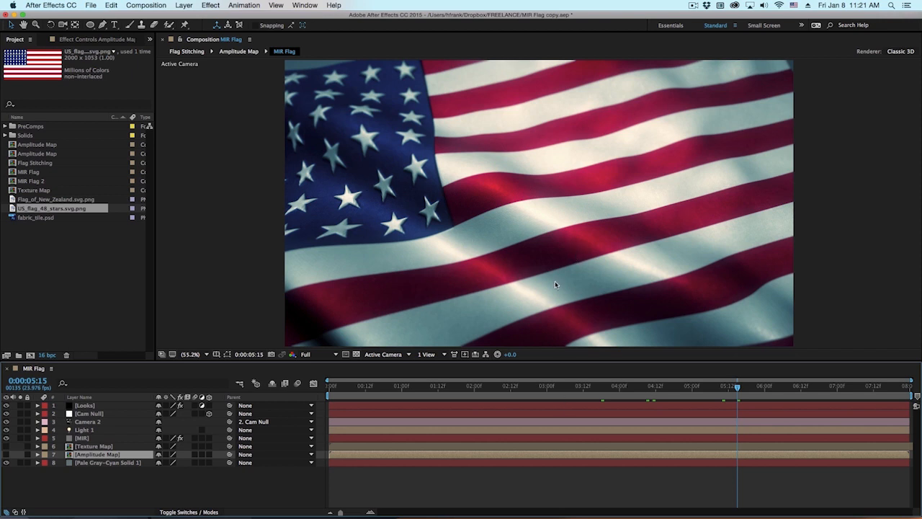
pyautogui.moveTo(624, 390); pyautogui.dragTo(653, 391)
pyautogui.click(558, 392)
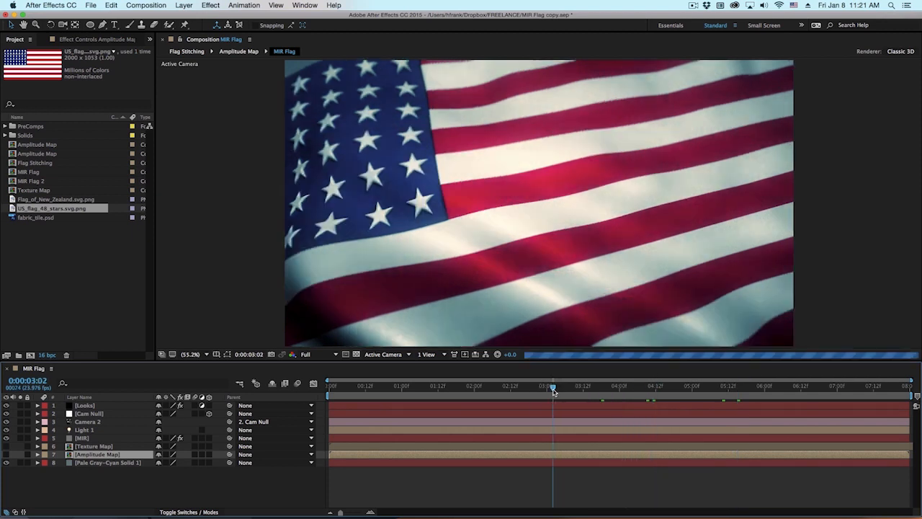
pyautogui.click(444, 386)
pyautogui.moveTo(445, 386); pyautogui.dragTo(447, 387)
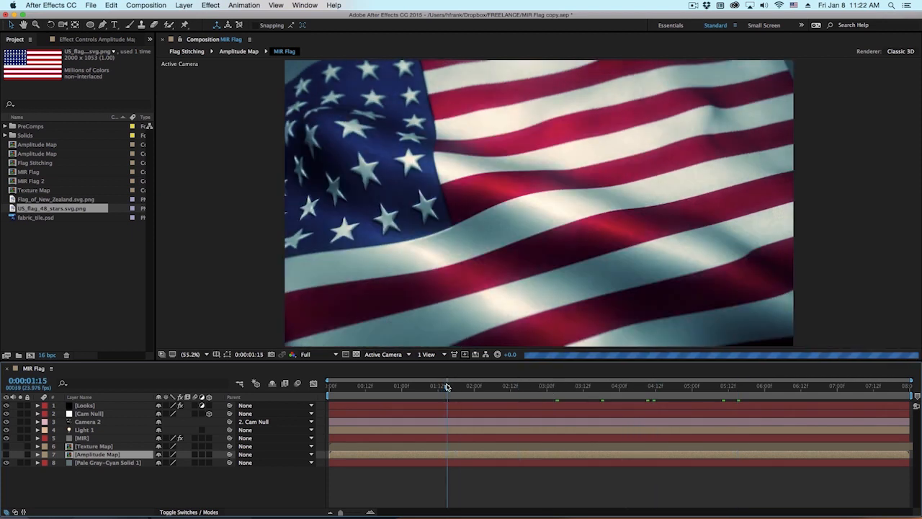